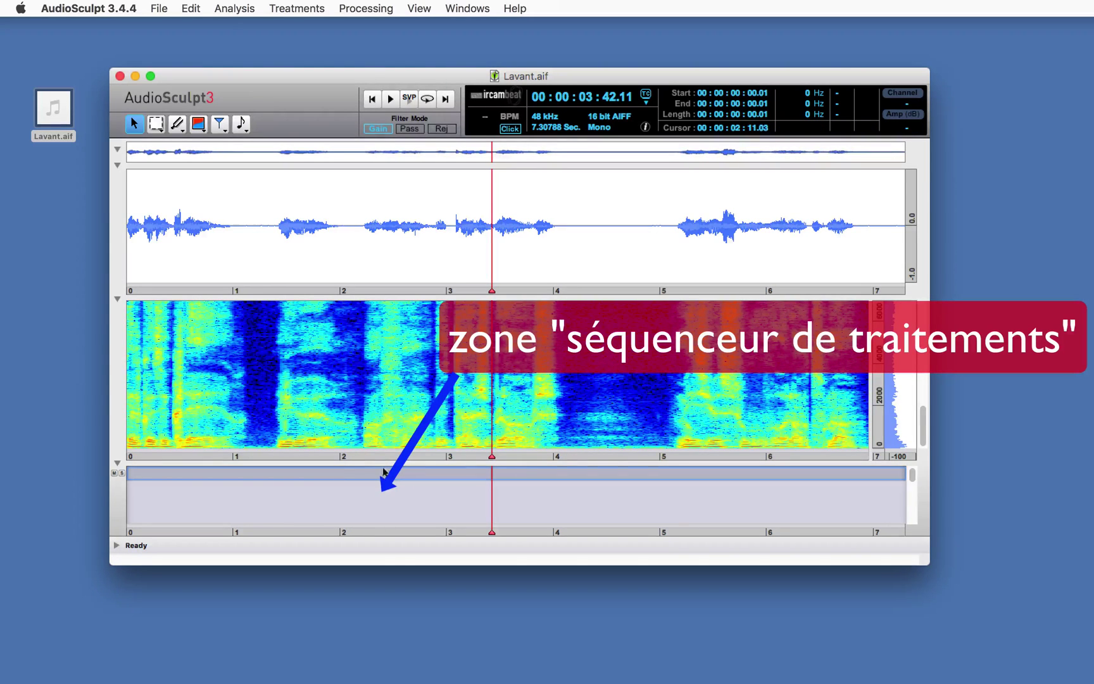
Enlarge the treatment sequencer area below the sonogram and play back the original sound.
drag(381, 460, 381, 441)
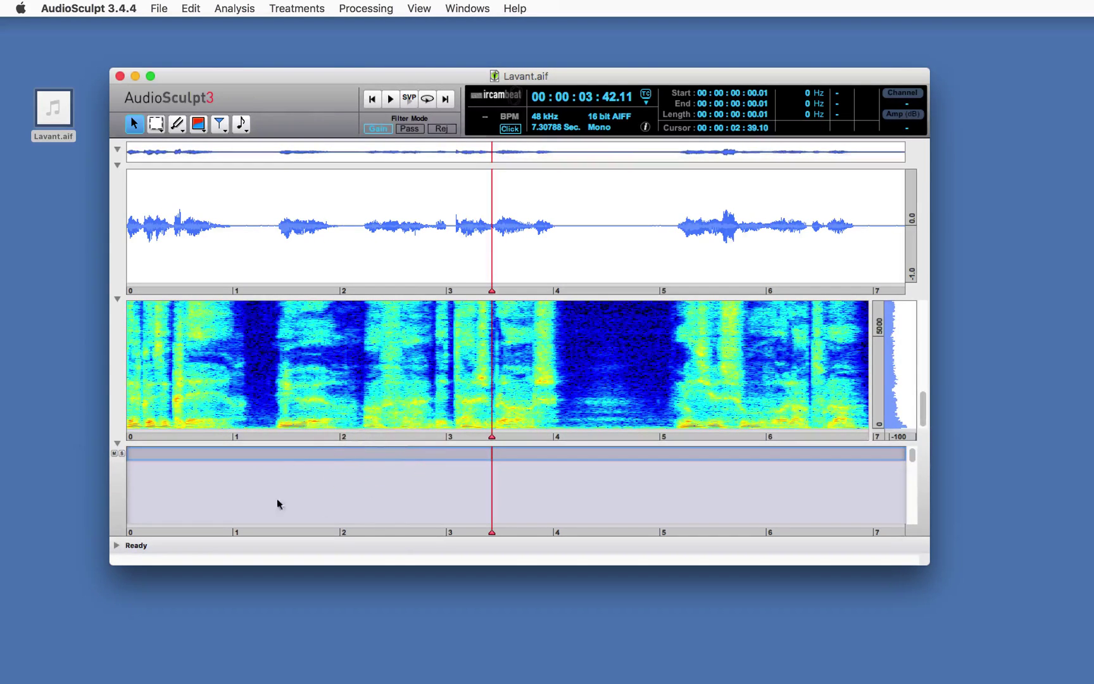
click(235, 8)
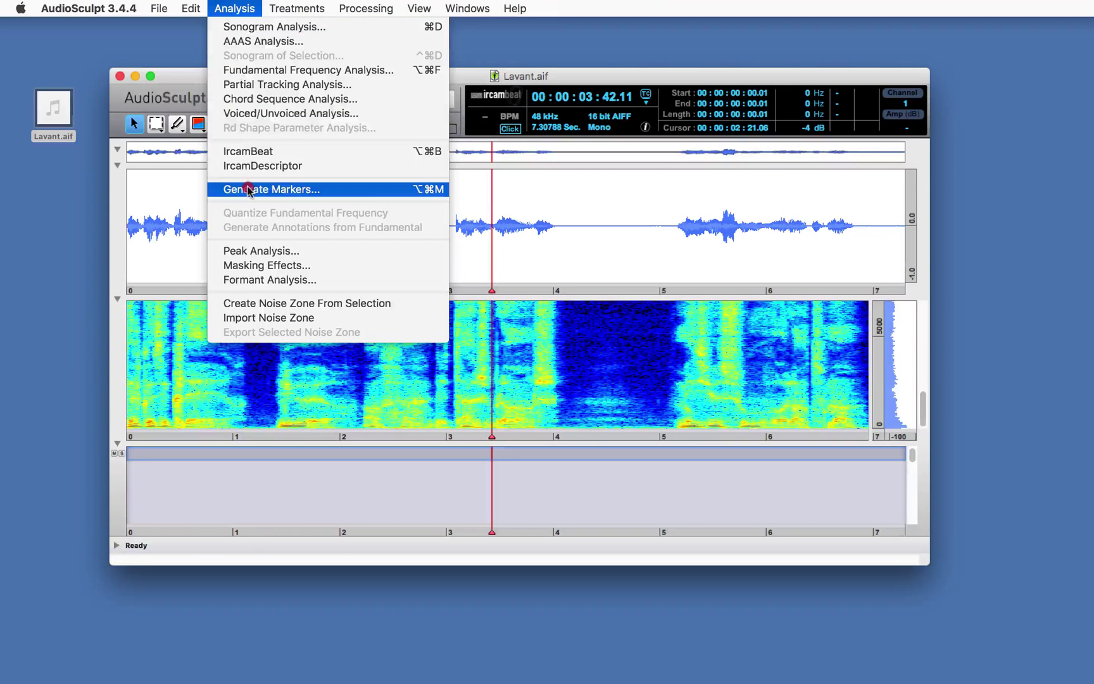
click(166, 201)
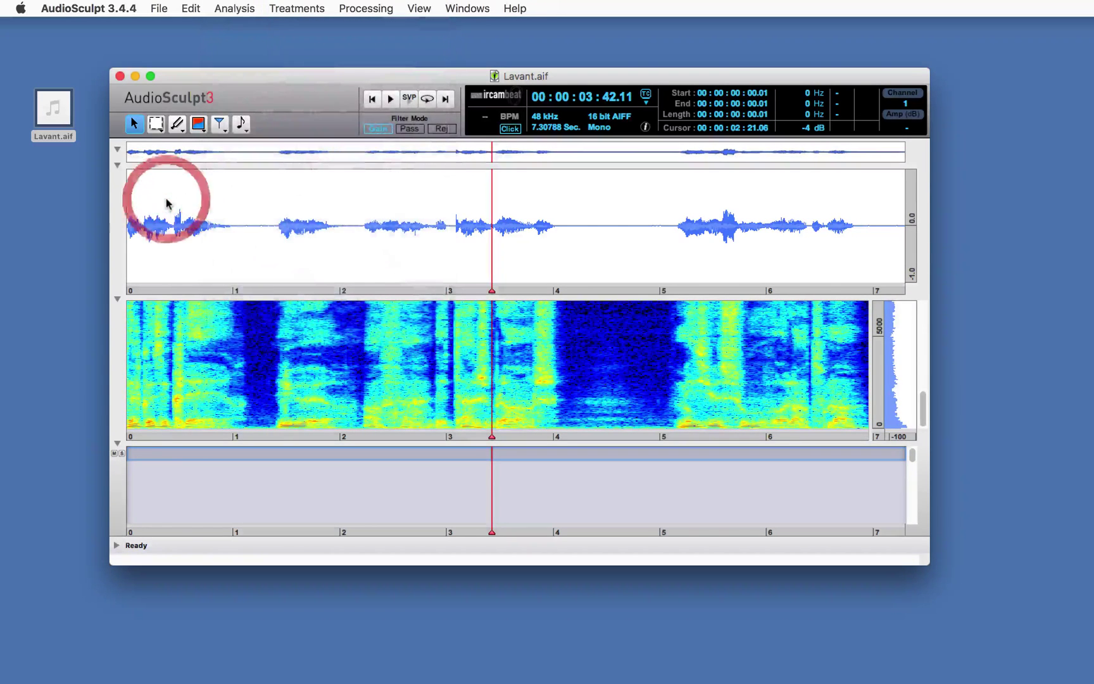
key(space)
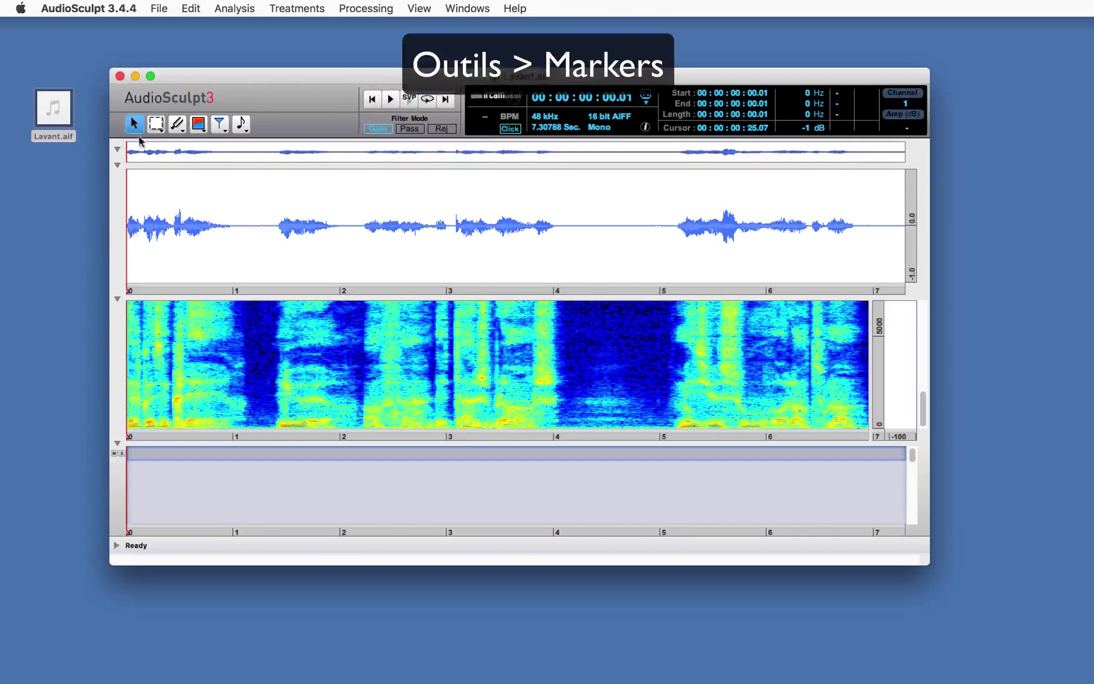
Place six markers at the sound's segment boundaries, at about 1.4, 2.2, 3.1, 4.0, 5.1 and 6.4 s, and play the sound.
click(222, 124)
click(244, 147)
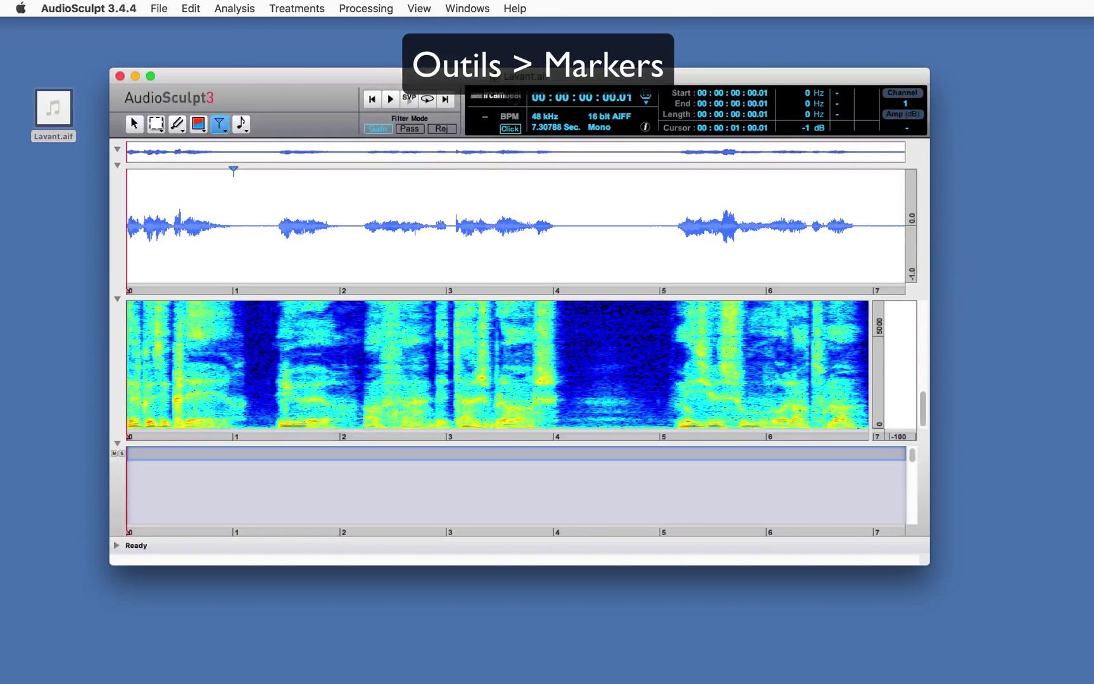
click(225, 130)
click(238, 165)
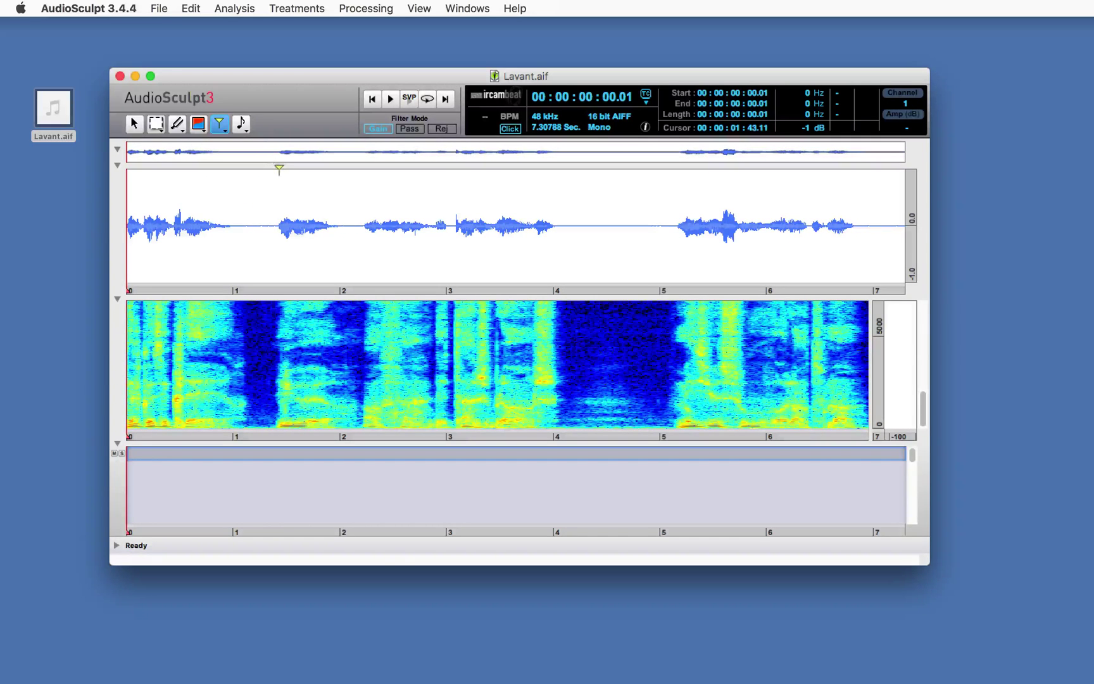
click(362, 171)
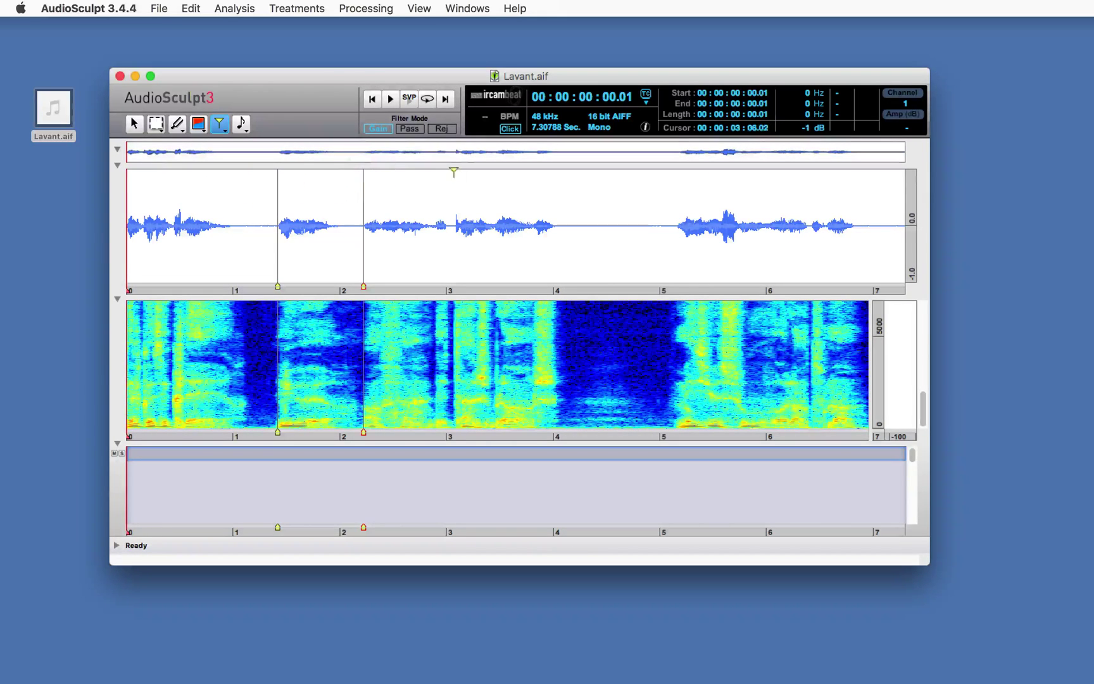
click(555, 171)
click(675, 171)
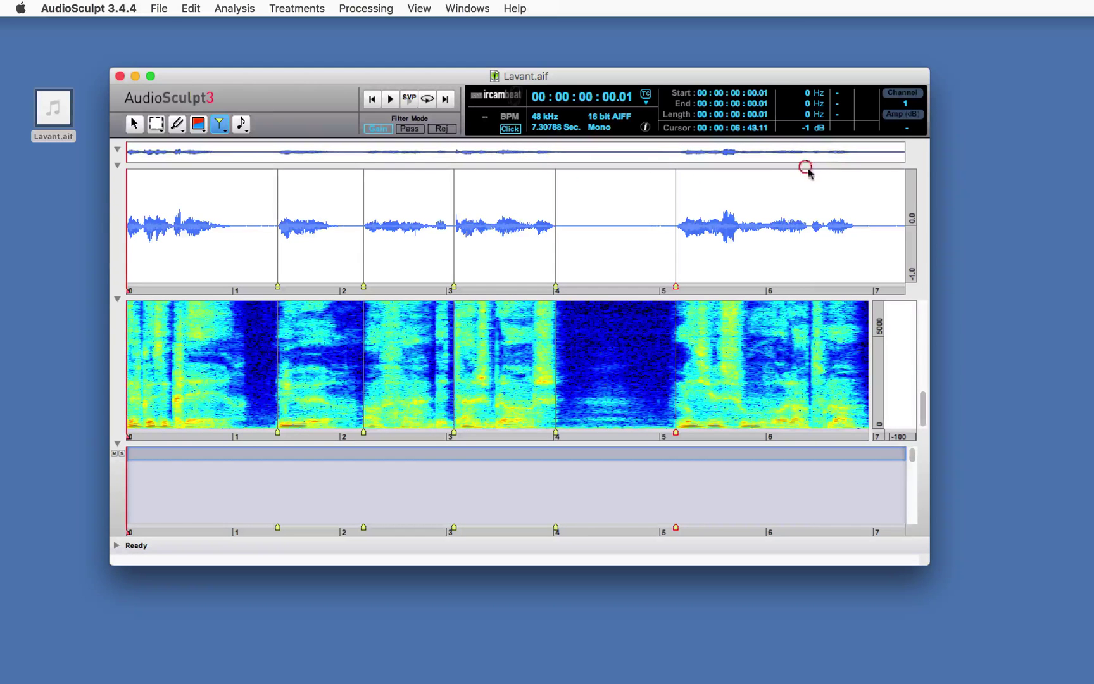
click(392, 105)
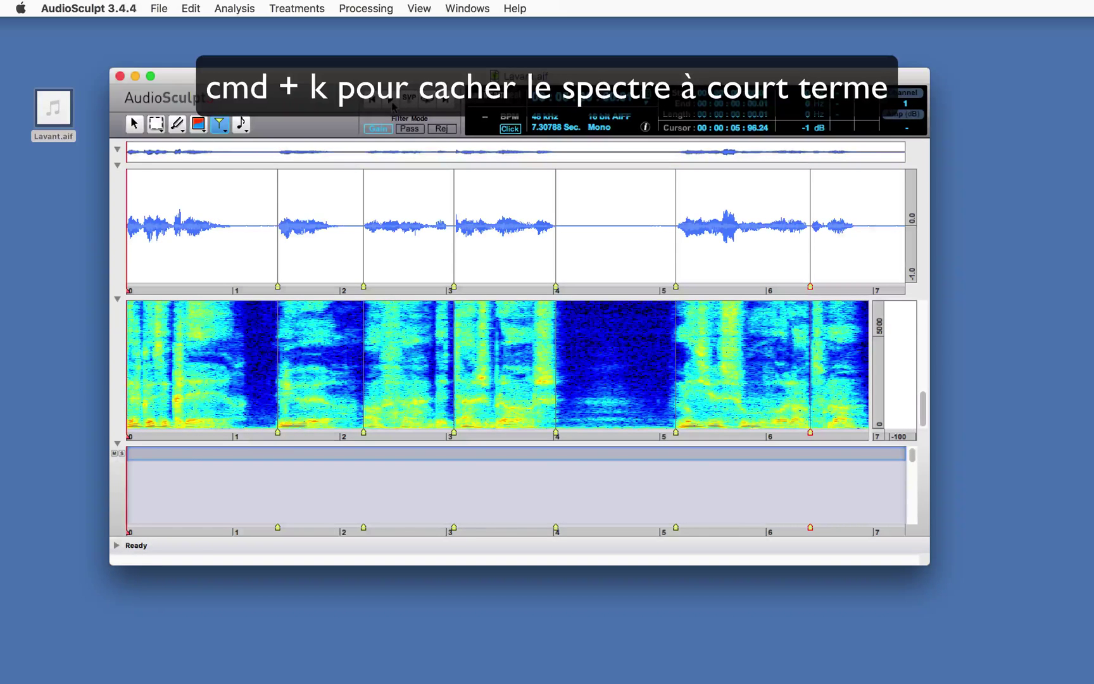
Hide the short-term spectrum and add a Transposition treatment on the segment between the 1.4 s and 2.2 s markers.
key(super+k)
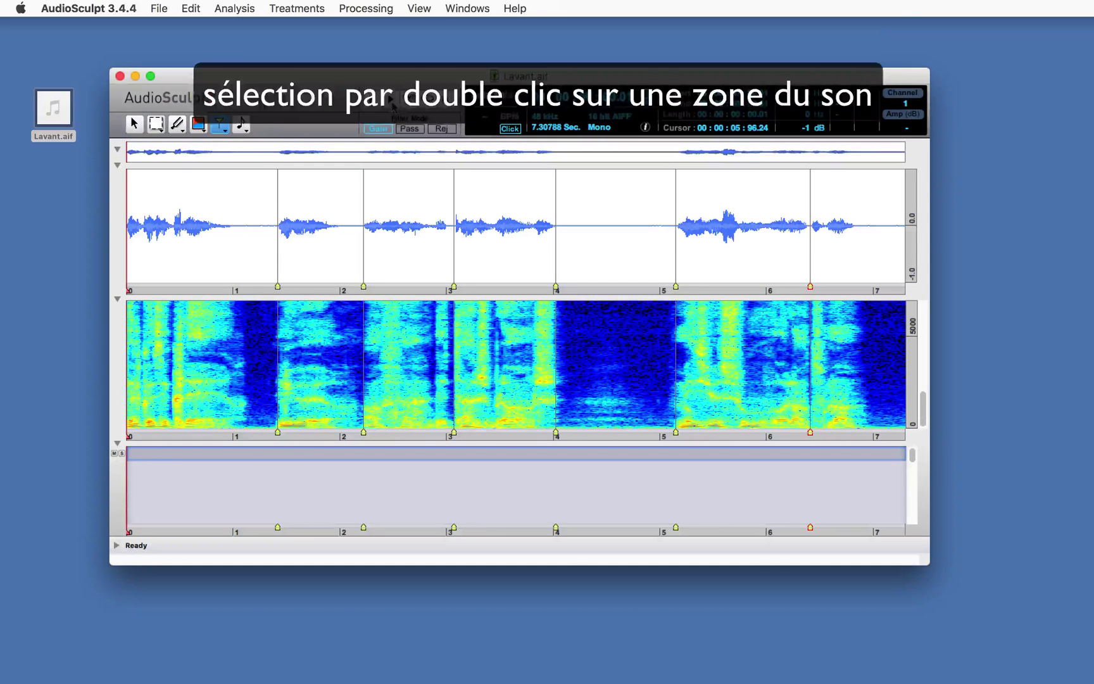
click(134, 124)
double_click(303, 231)
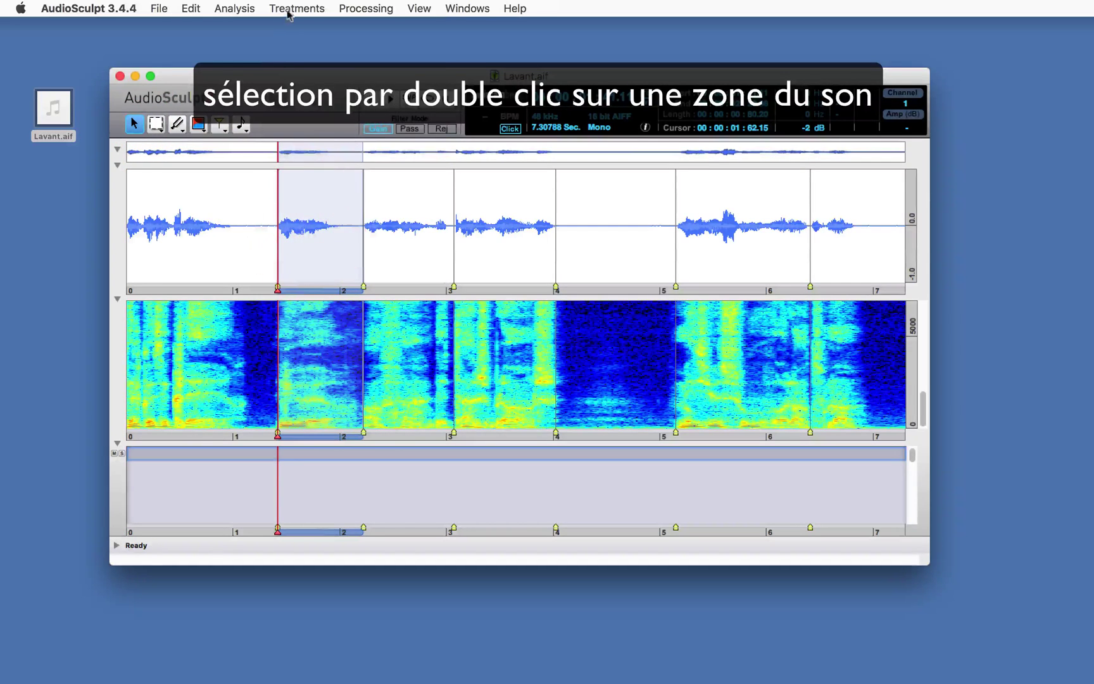
click(297, 8)
click(290, 27)
click(679, 486)
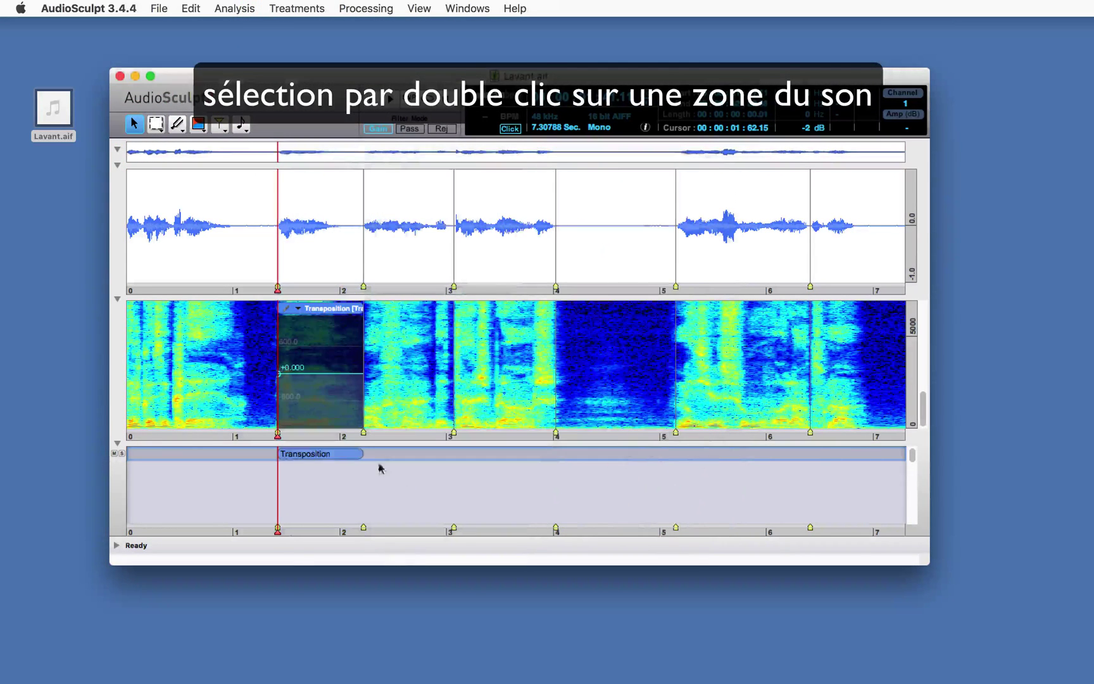
Duplicate the Transposition treatment onto the segments starting at about 3.1, 5.1 and 2.2 s, expanding each copy to its markers.
drag(329, 455, 512, 458)
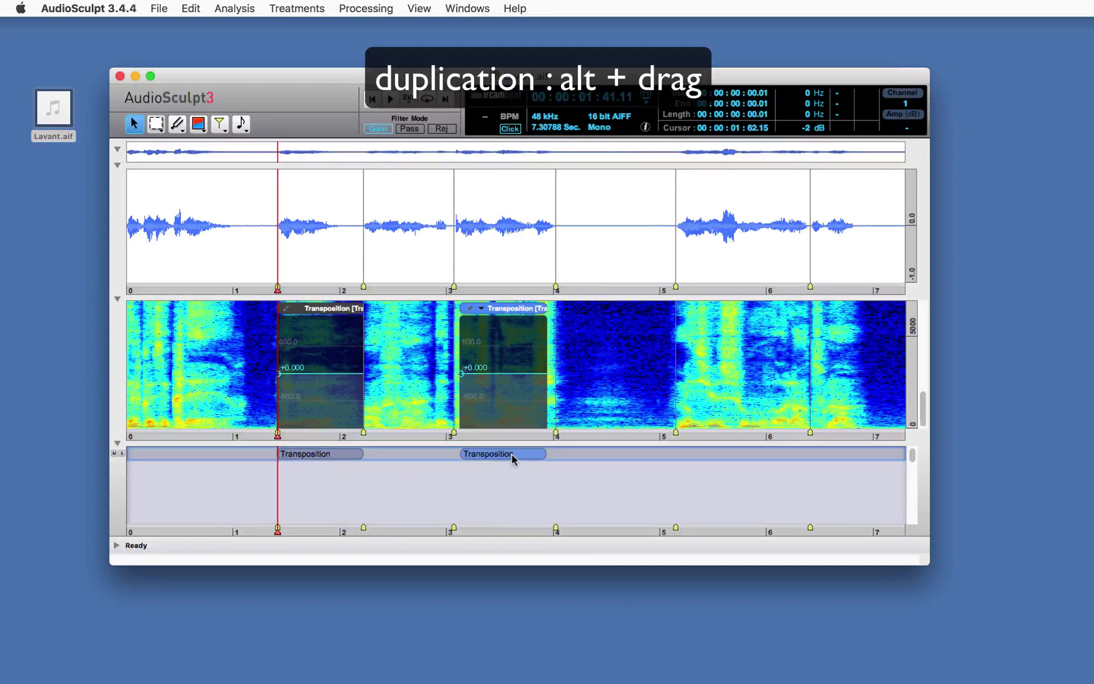
click(191, 9)
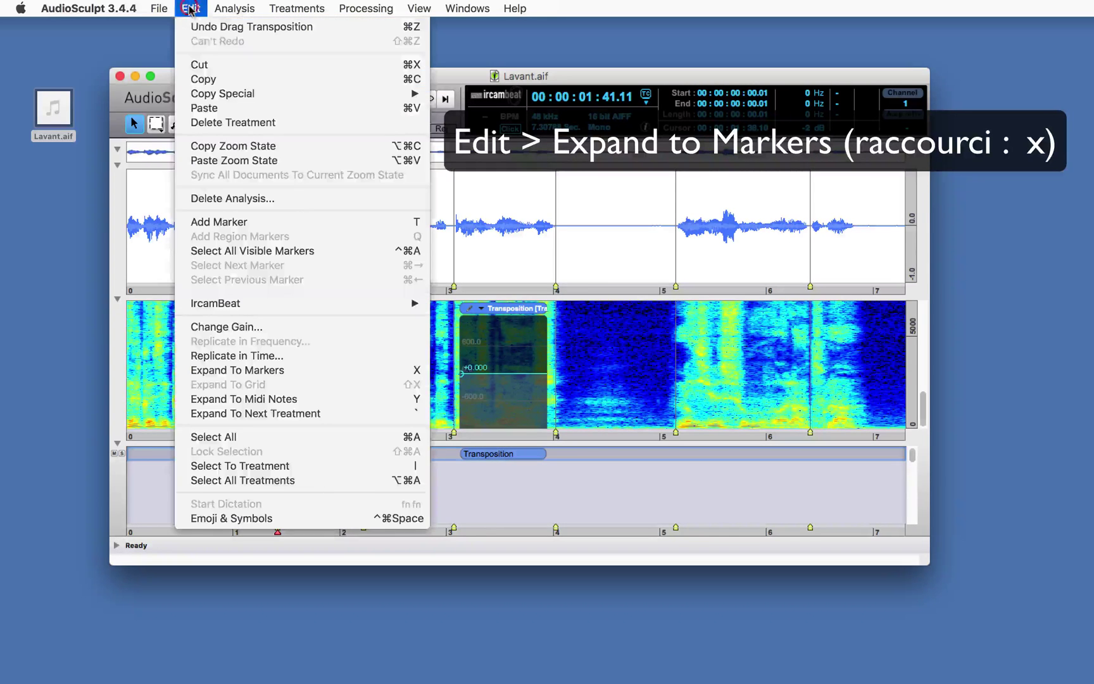
click(259, 370)
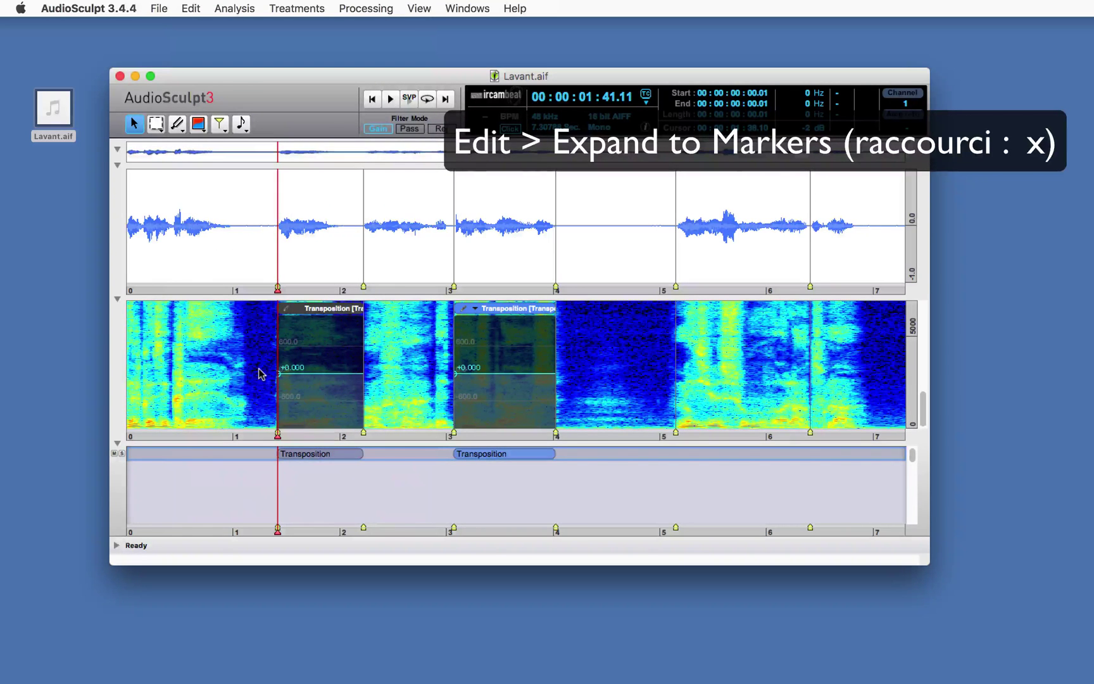
drag(476, 346, 741, 355)
drag(481, 453, 410, 458)
key(x)
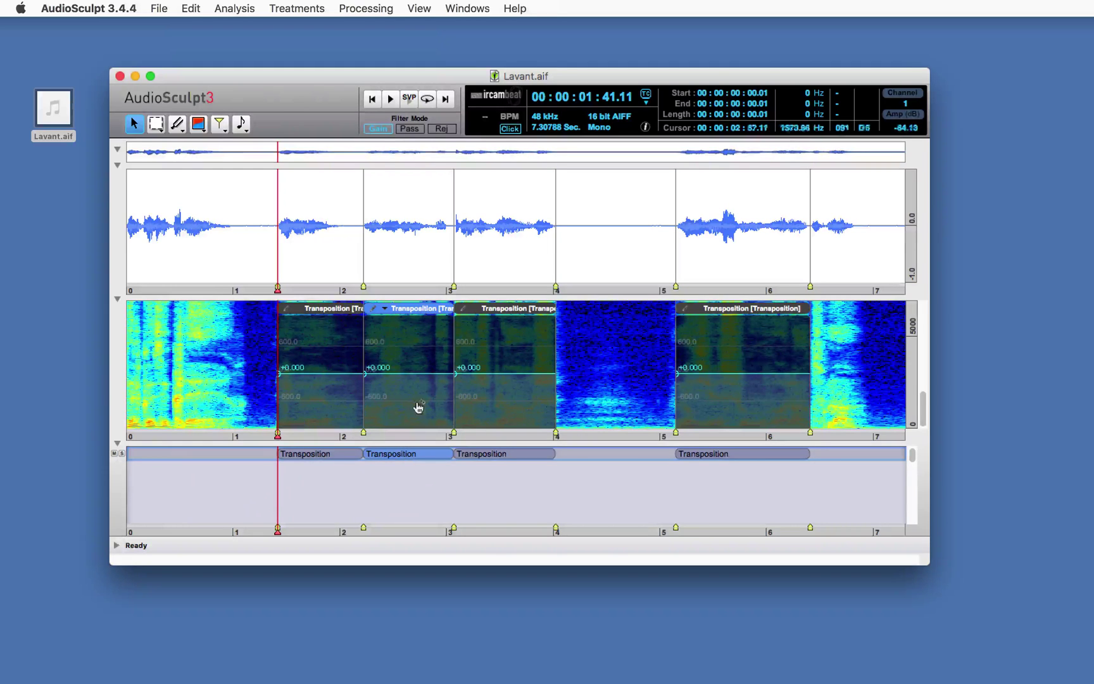
Set the second segment's Transposition to -600 cents (tritone down) and the third segment's to 500 cents (perfect fourth up).
click(321, 312)
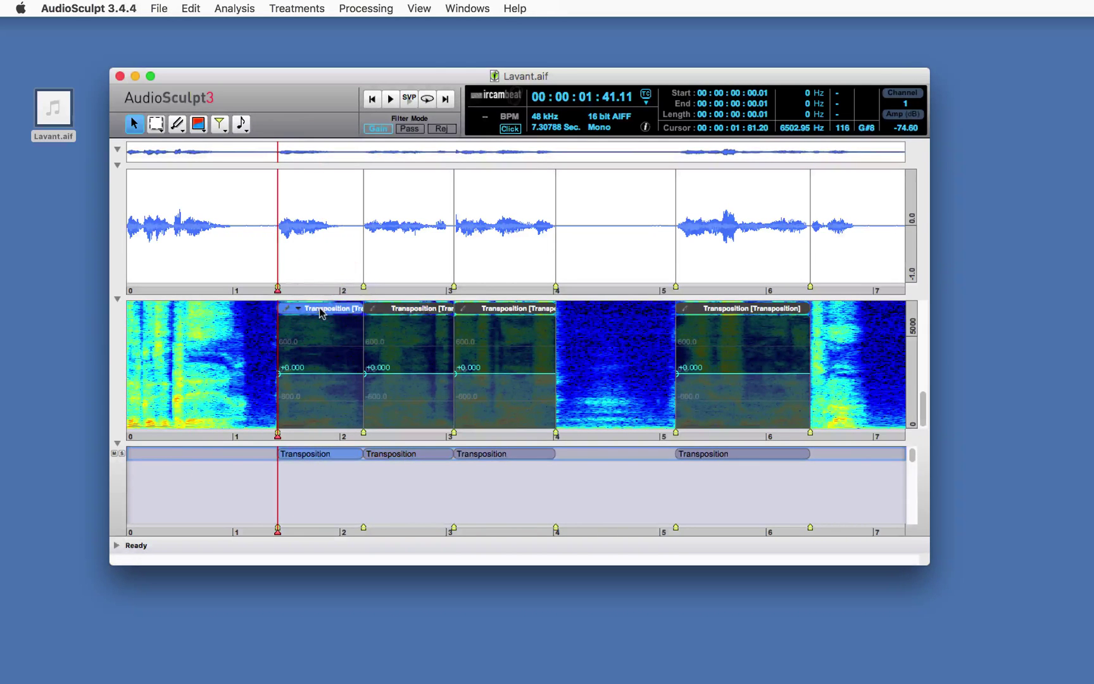
double_click(315, 454)
drag(535, 242, 515, 243)
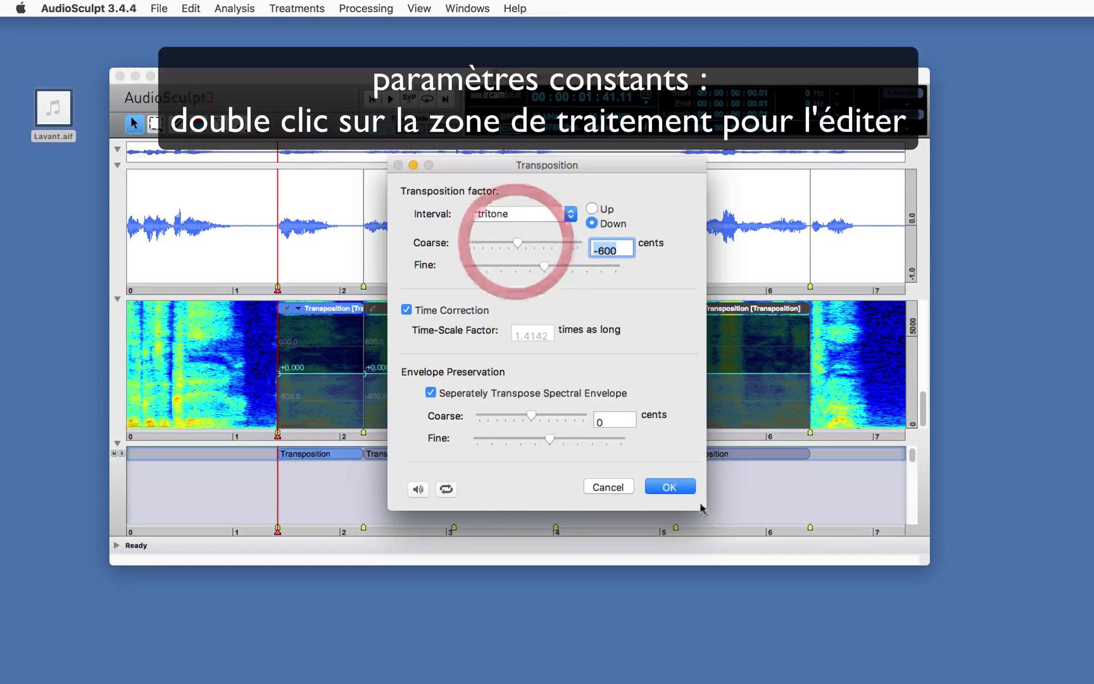
click(676, 485)
double_click(412, 454)
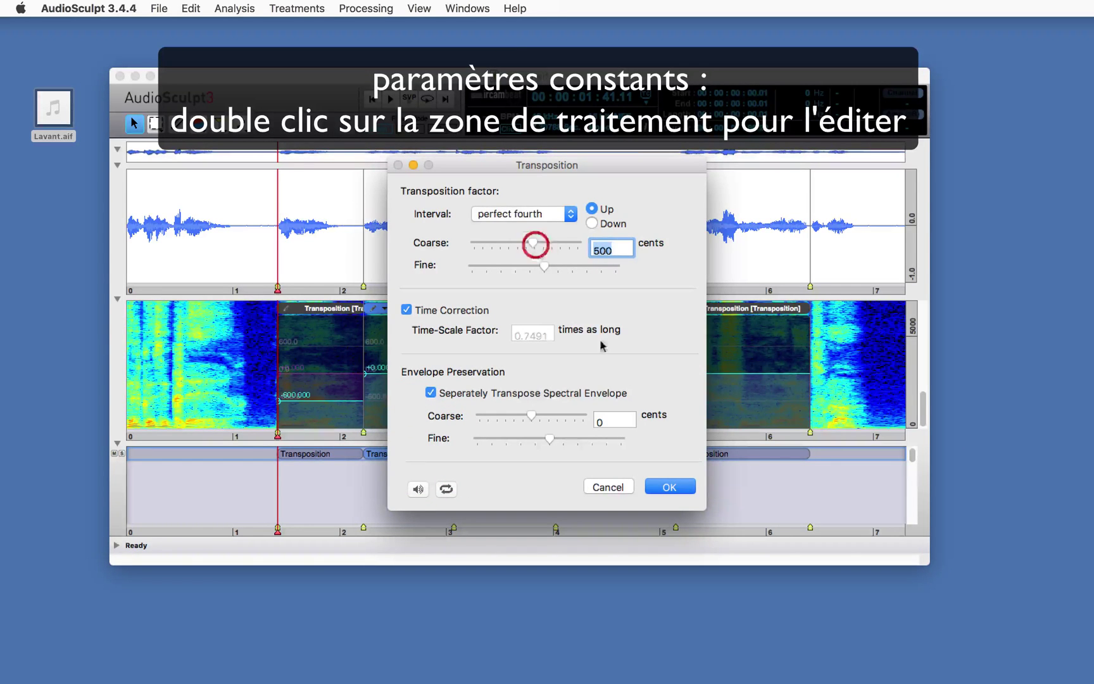
click(676, 487)
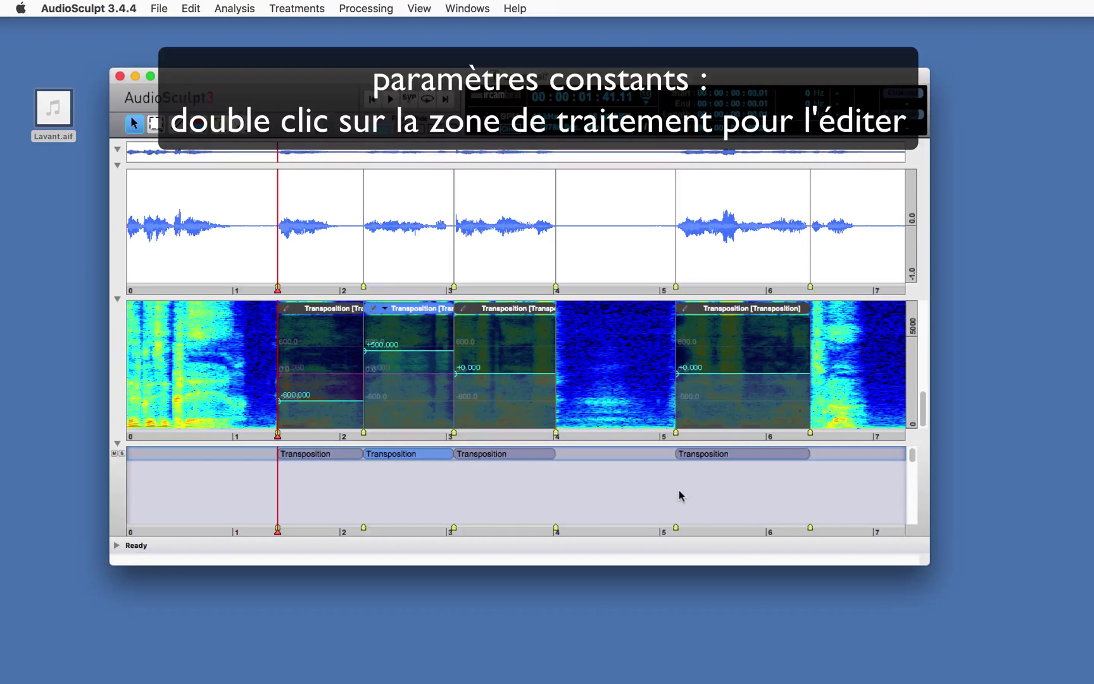
Duplicate the second segment's Transposition over the whole first segment and make its curve descend from slightly above zero to -600 cents.
drag(354, 453, 202, 459)
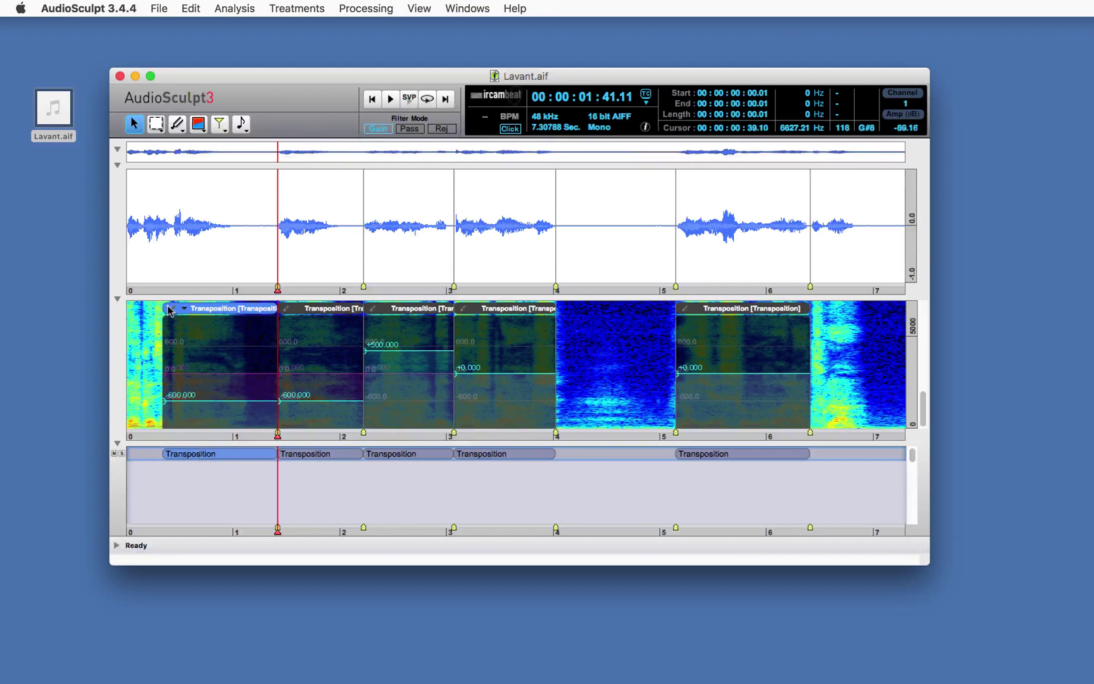
drag(164, 311, 115, 308)
drag(146, 401, 129, 364)
drag(277, 367, 276, 401)
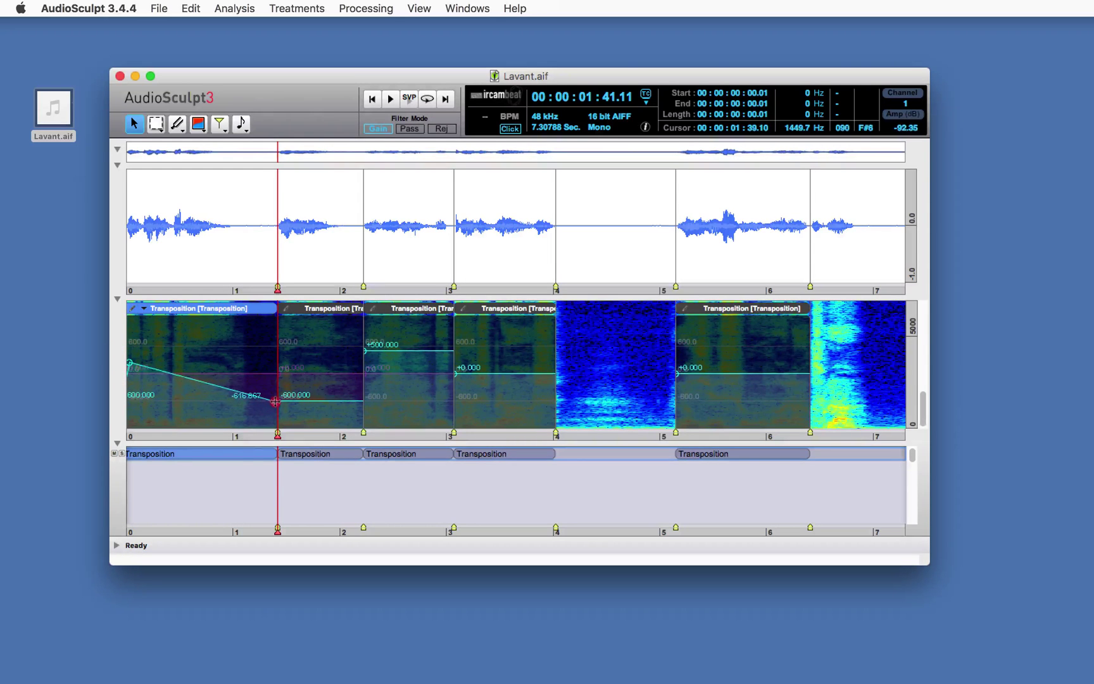
right_click(166, 331)
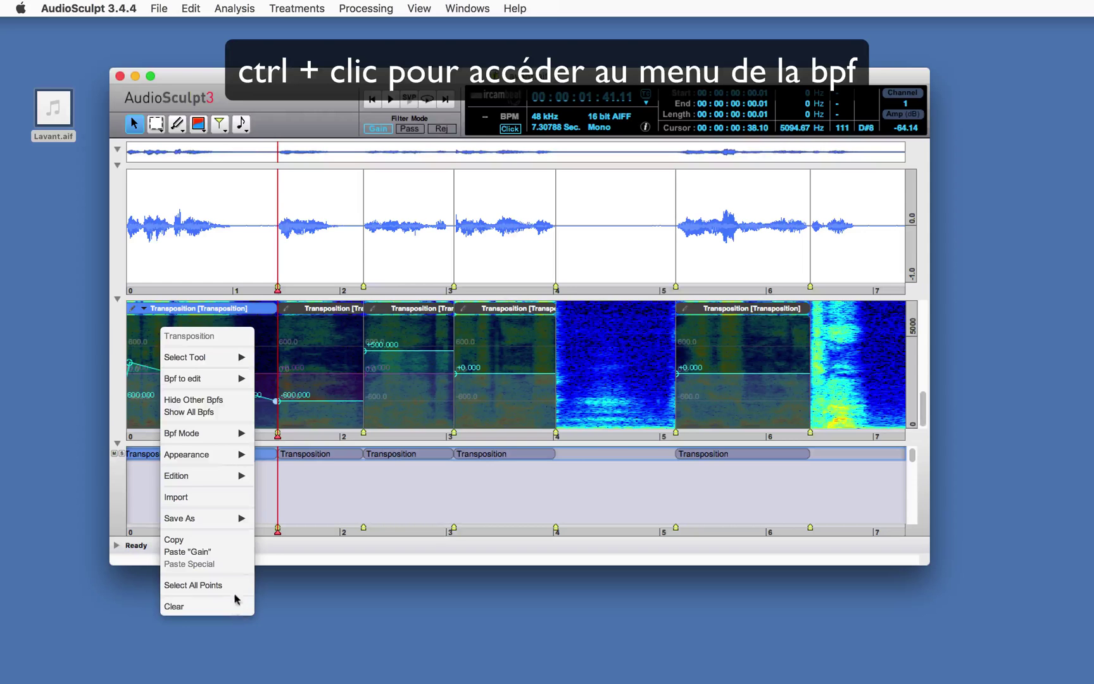
mouse_move(220, 383)
mouse_move(219, 455)
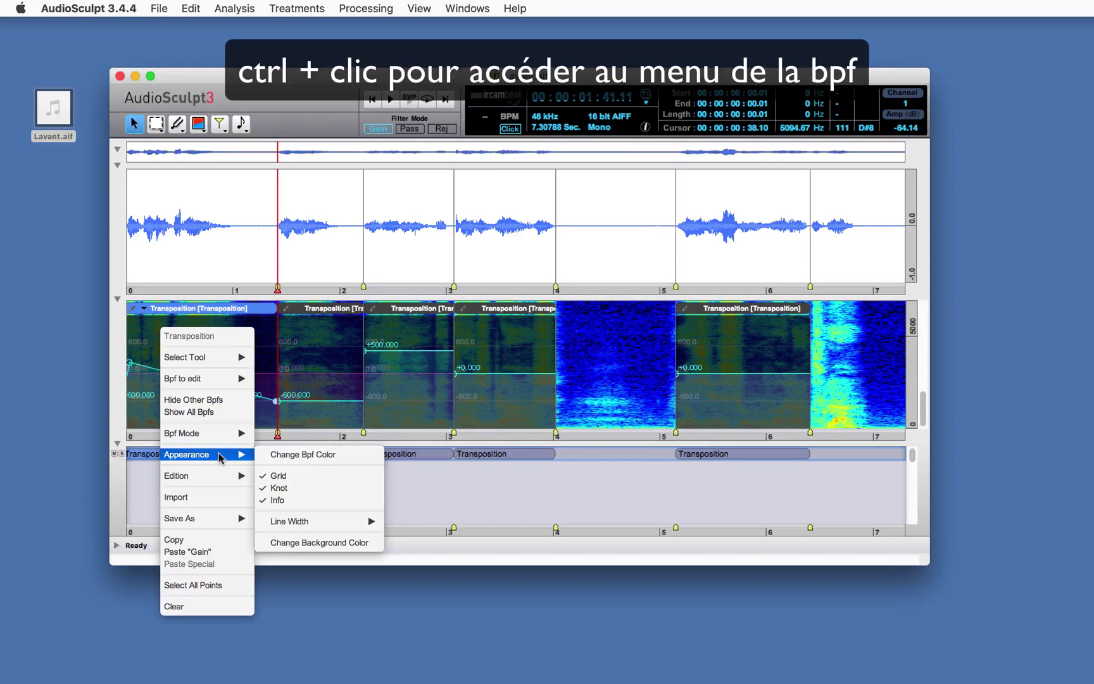
Add a control point to the first segment's transposition curve, bend the curve upward and preview the treatments with SVP.
click(133, 363)
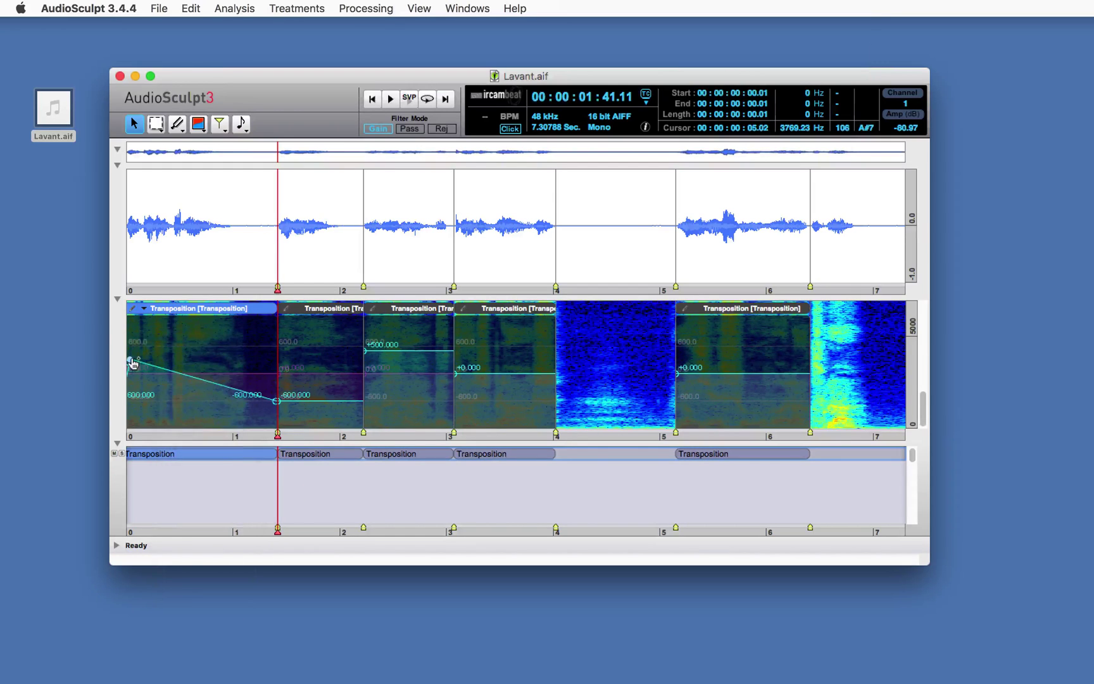
ctrl+click(131, 359)
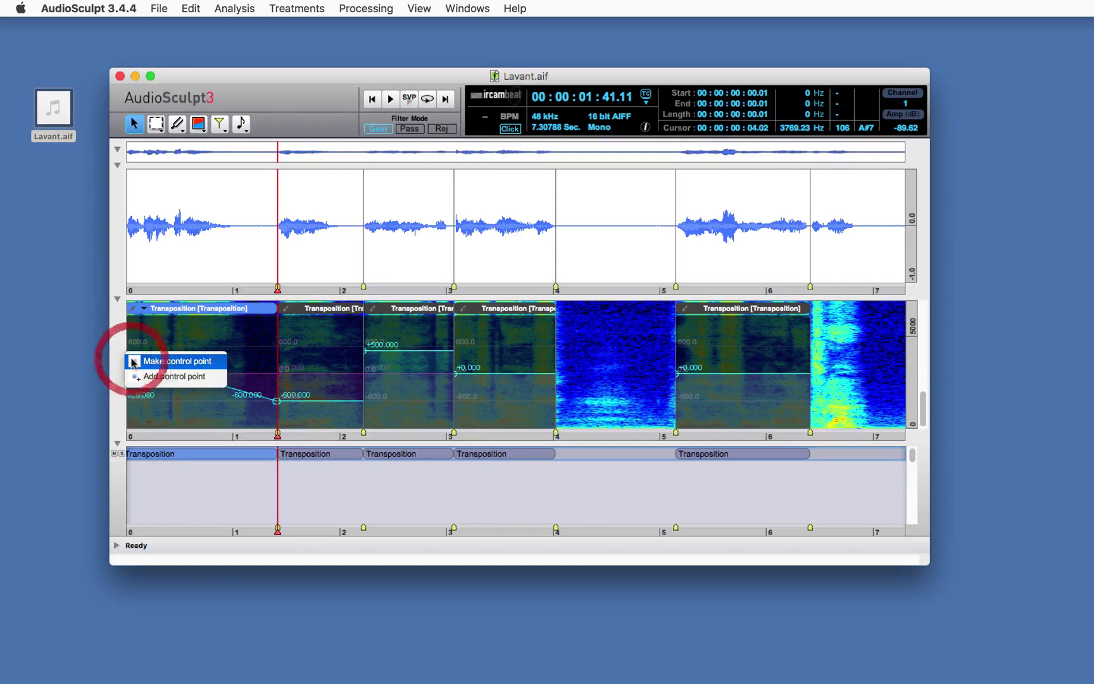
click(166, 376)
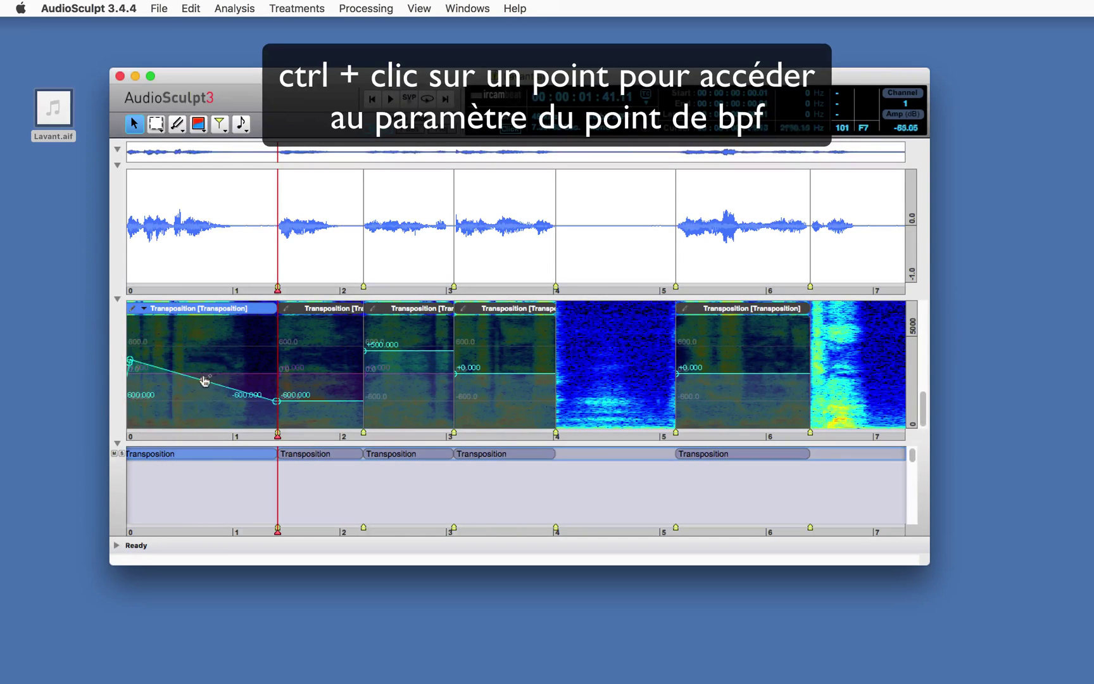
drag(205, 382, 207, 352)
click(215, 354)
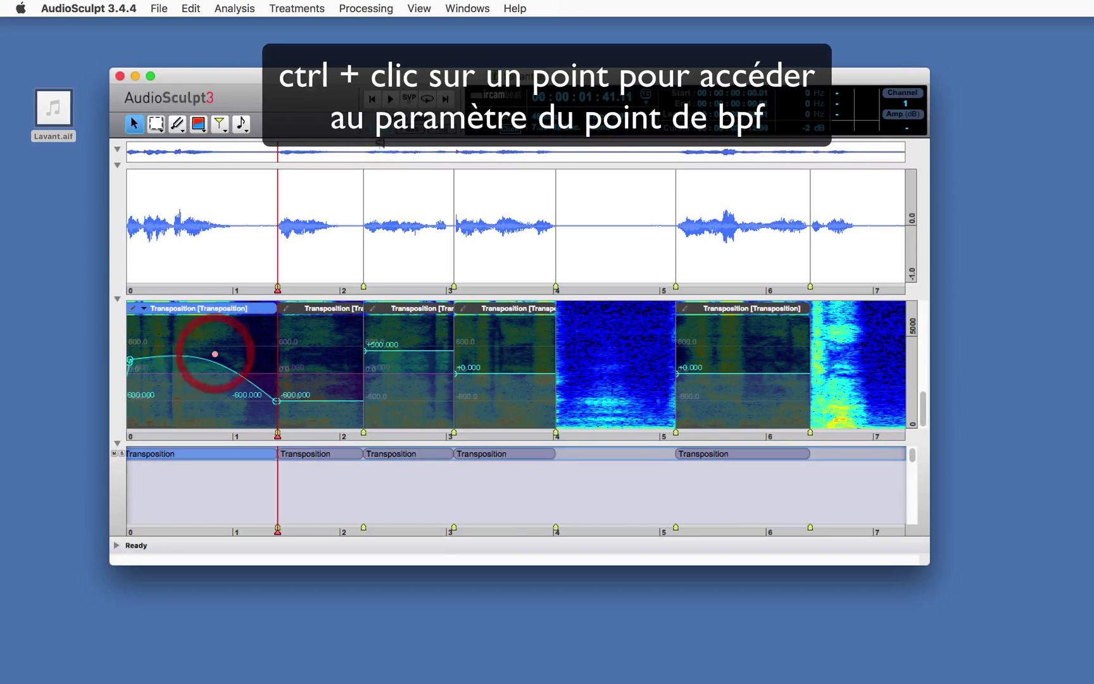
click(408, 98)
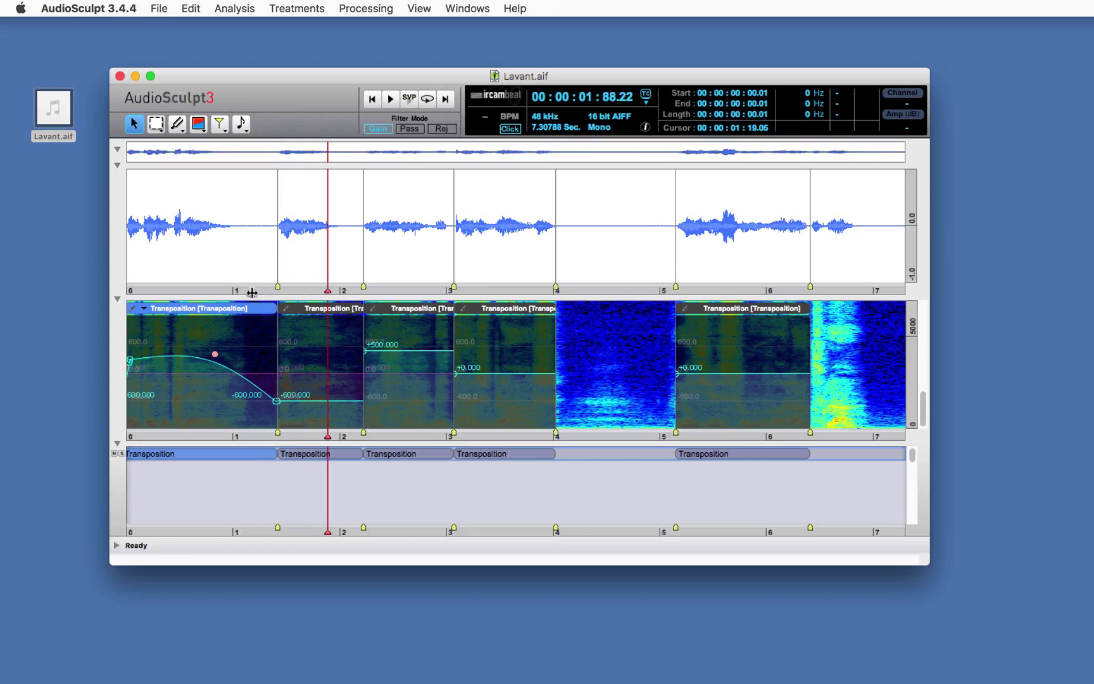
Add a breakpoint at about -717 cents near 1.2 s, bend the first segment's curve downward and preview it with SVP.
click(210, 382)
drag(211, 383, 251, 406)
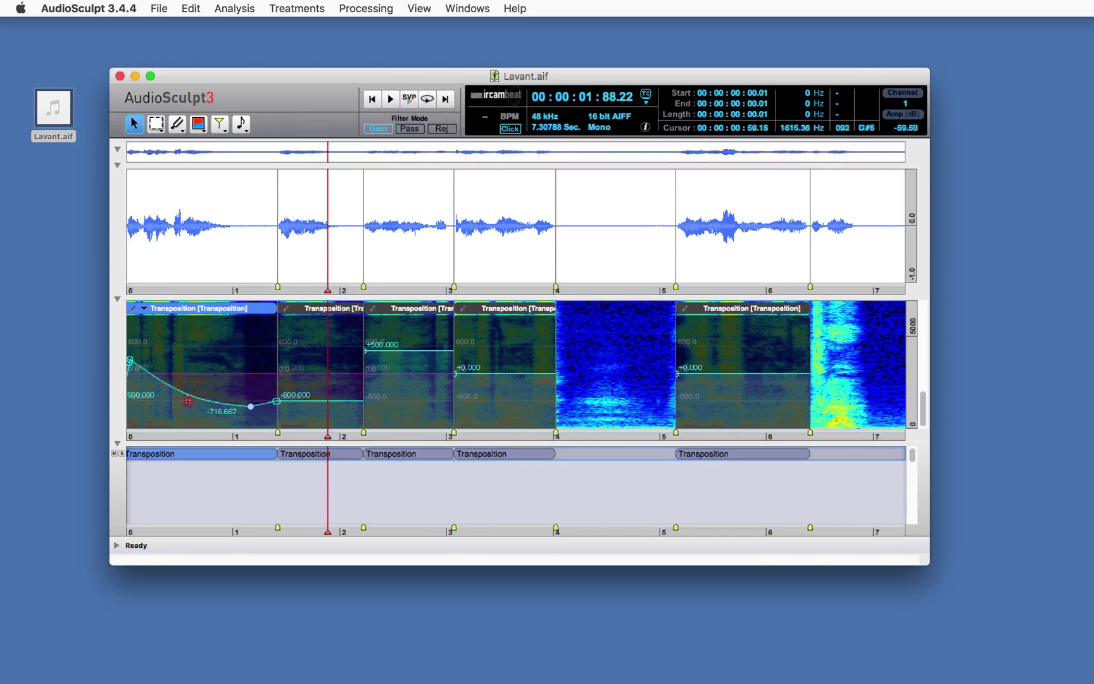
click(409, 99)
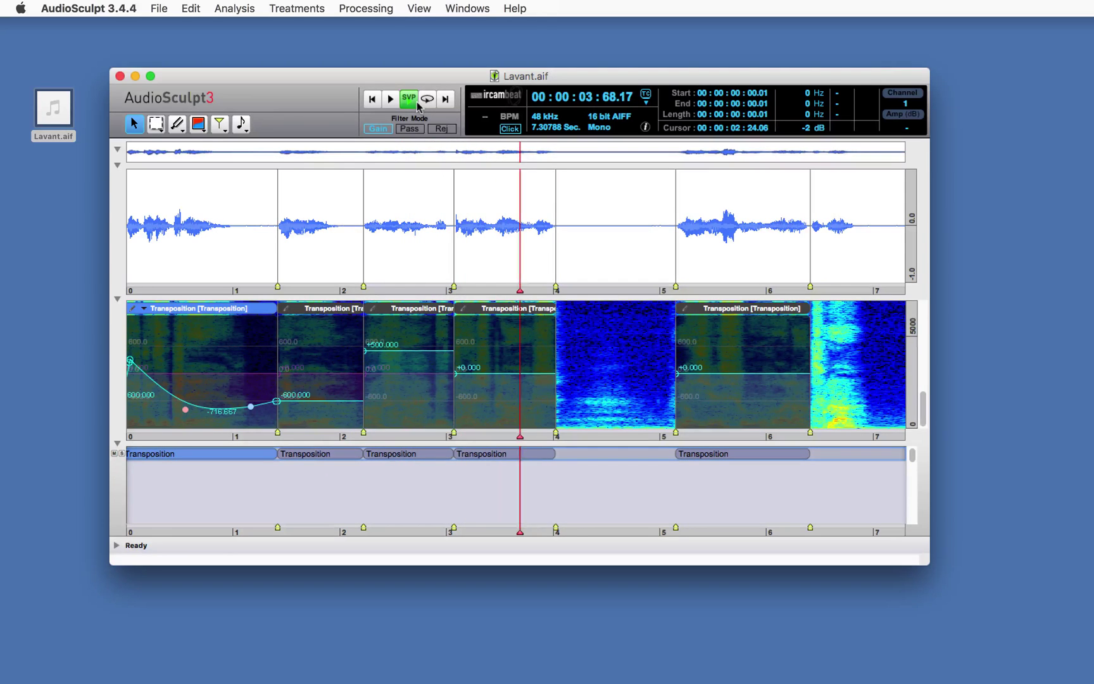
click(414, 102)
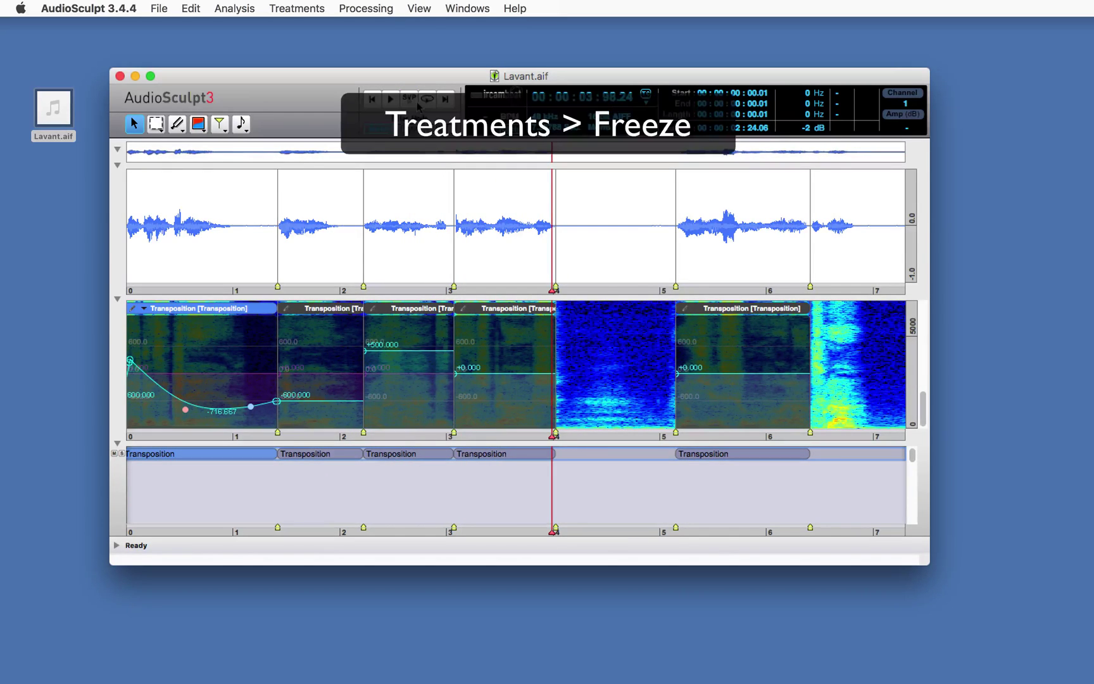
Create a second treatment track and add a Freeze treatment with a duration of 1 second to it.
click(160, 9)
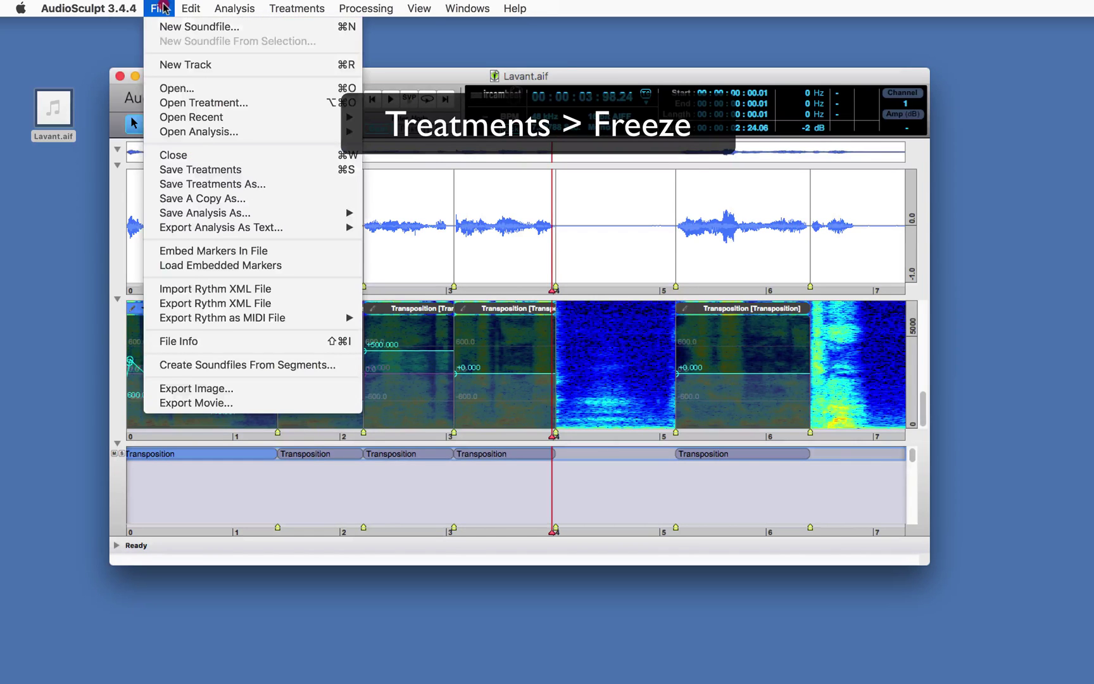
click(167, 64)
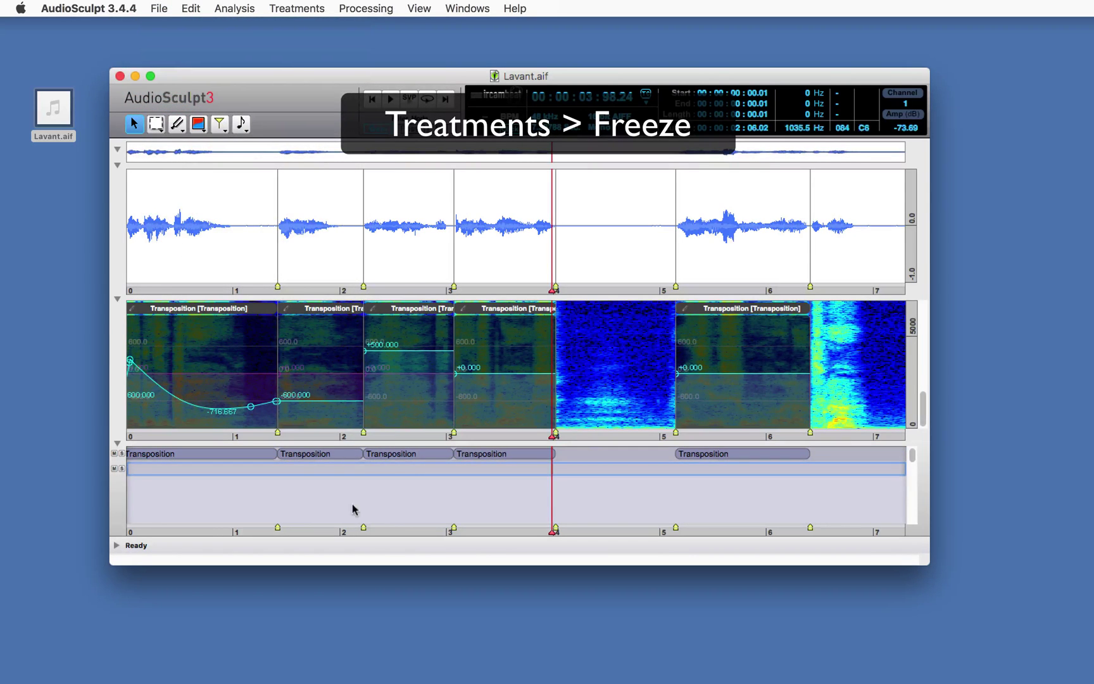
click(297, 9)
click(294, 124)
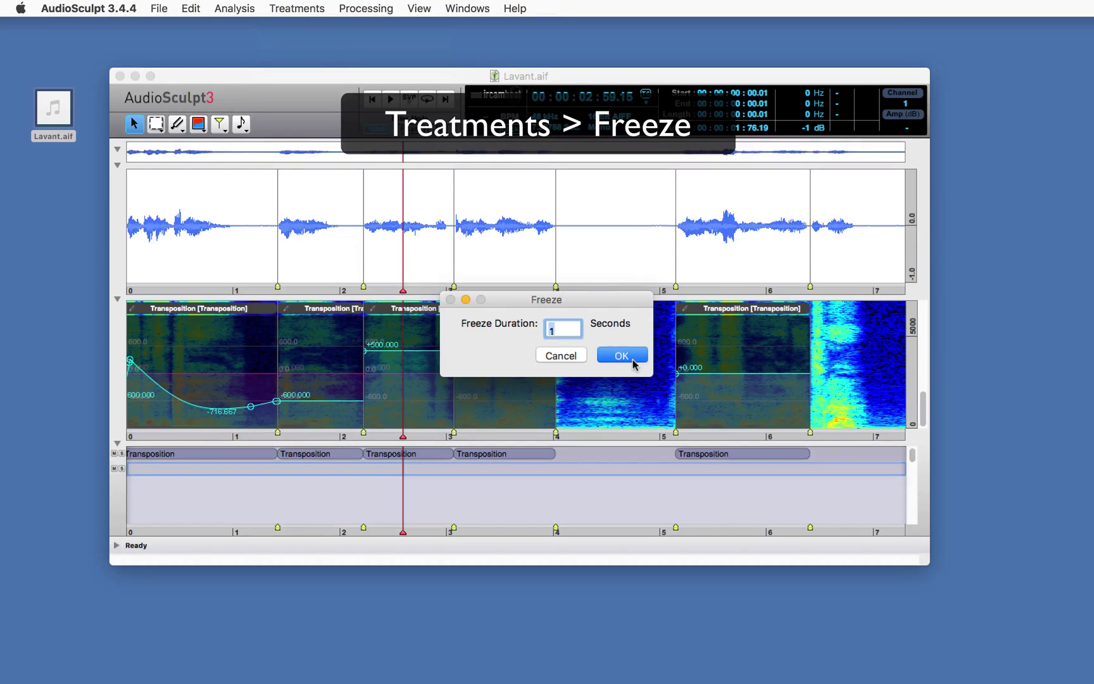
click(633, 361)
Shorten the Freeze block to about 0.3 s near 1.6 s and place a copy near 3.6 s, previewing each with SVP.
drag(904, 469, 308, 472)
click(409, 99)
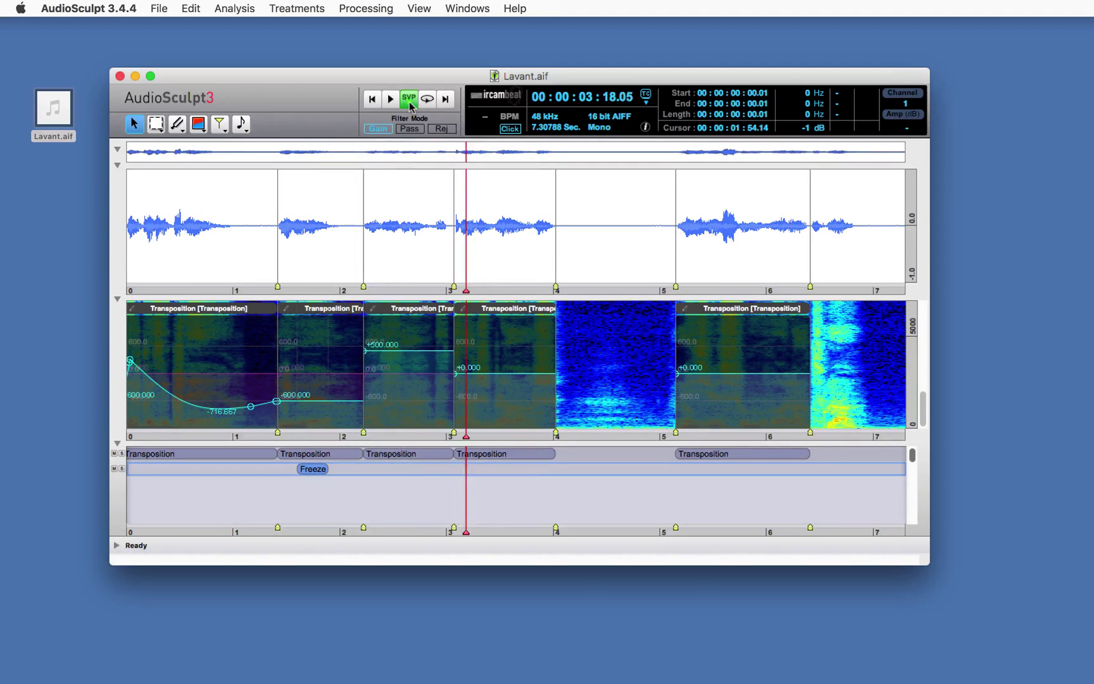
click(408, 102)
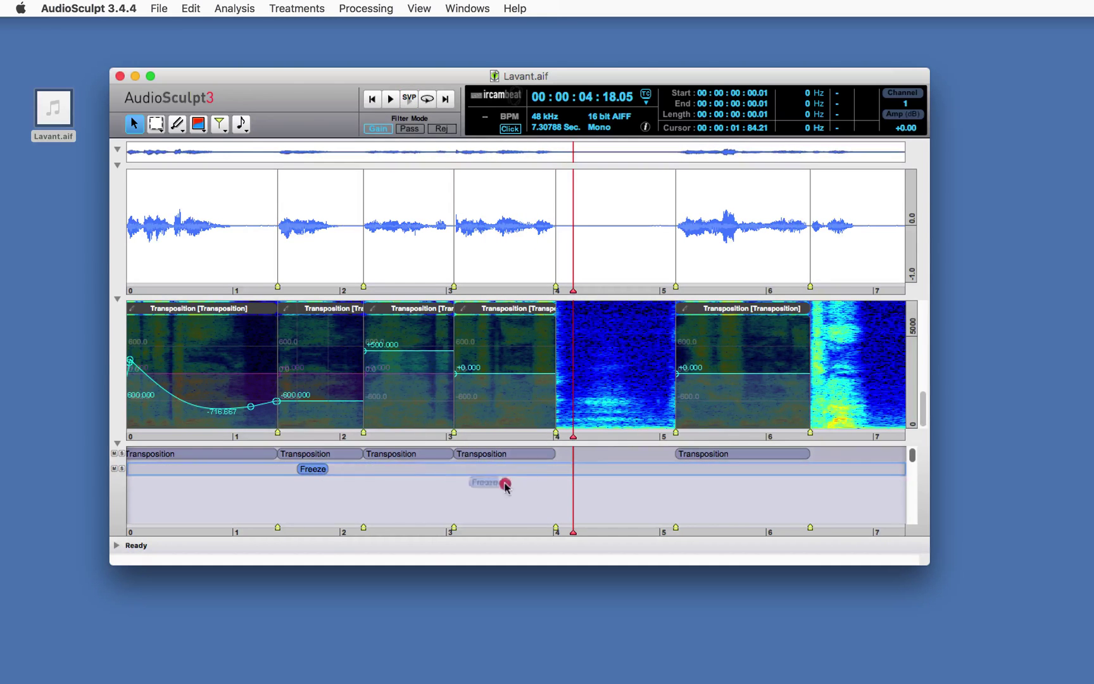
drag(504, 486, 528, 469)
click(413, 100)
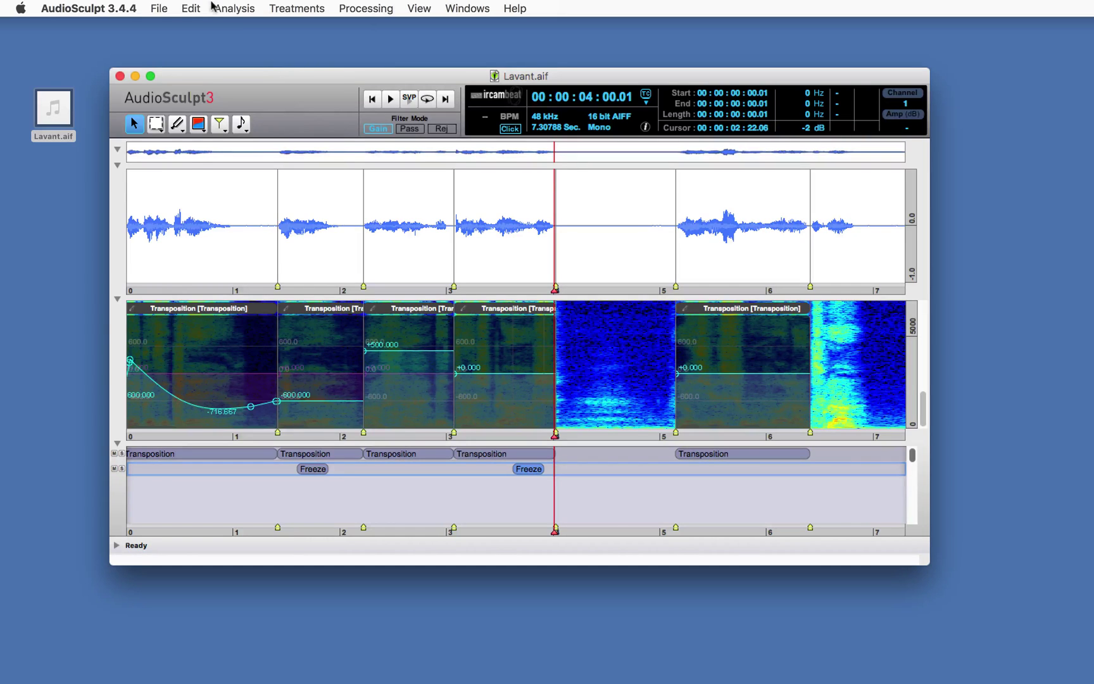
Add a Reverse/Repeat treatment with repeat count 1 on a new track and place short blocks of it near 0.5 s, 2.2 s and 5.1 s.
click(159, 8)
click(166, 63)
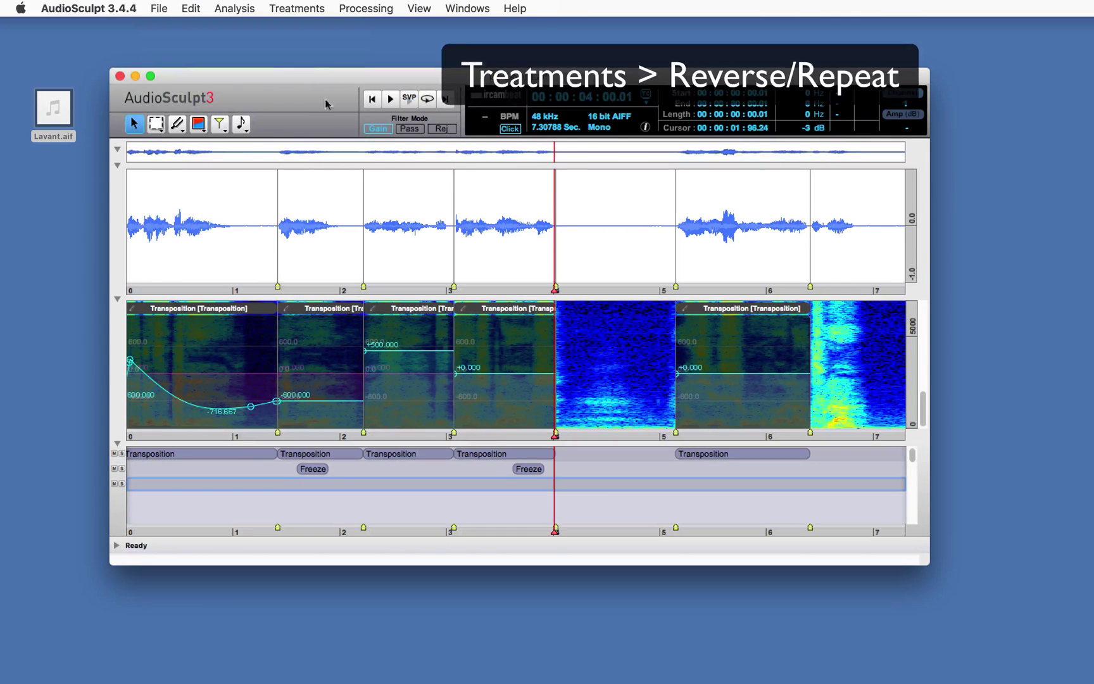
click(297, 9)
click(317, 147)
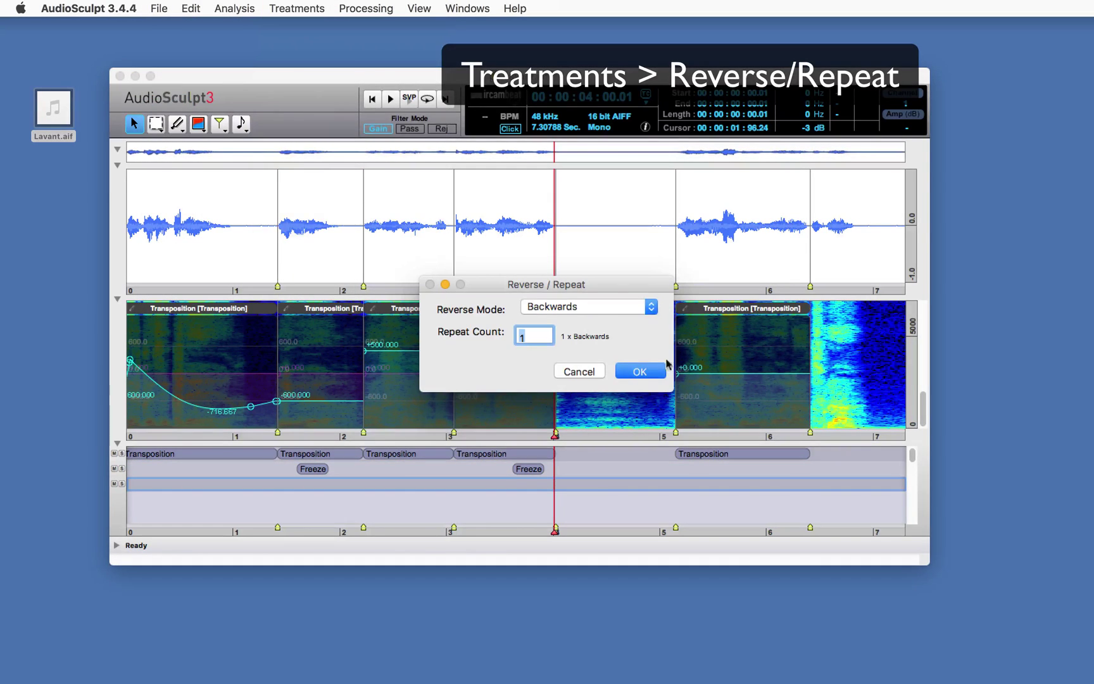
click(650, 306)
click(650, 320)
click(640, 371)
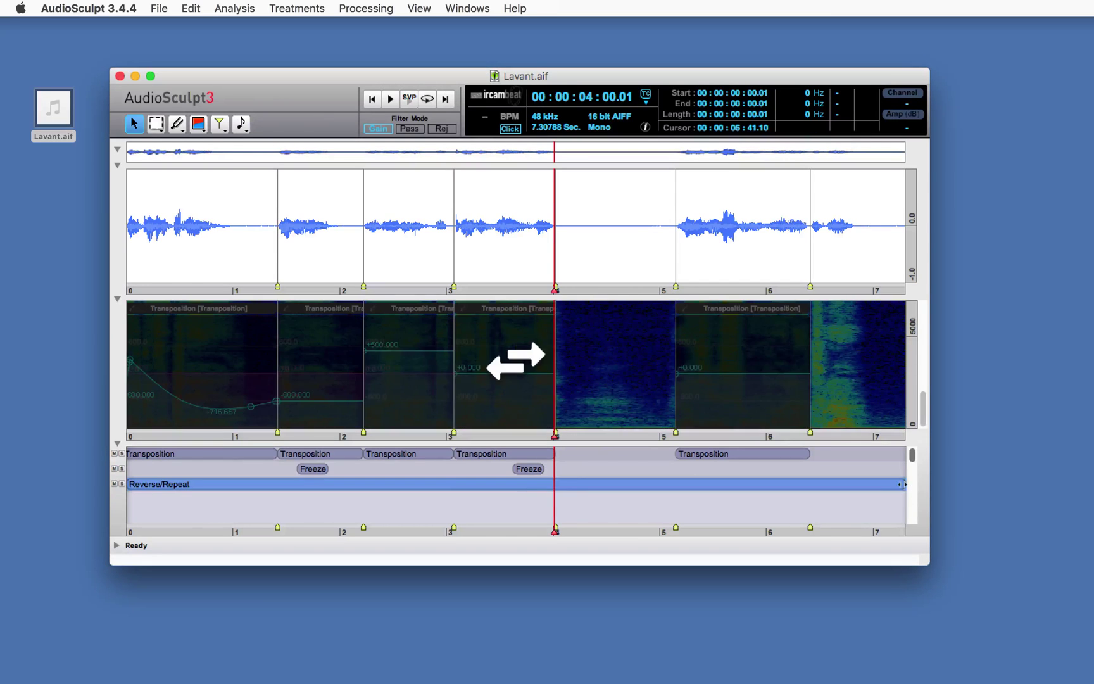
drag(901, 484, 698, 486)
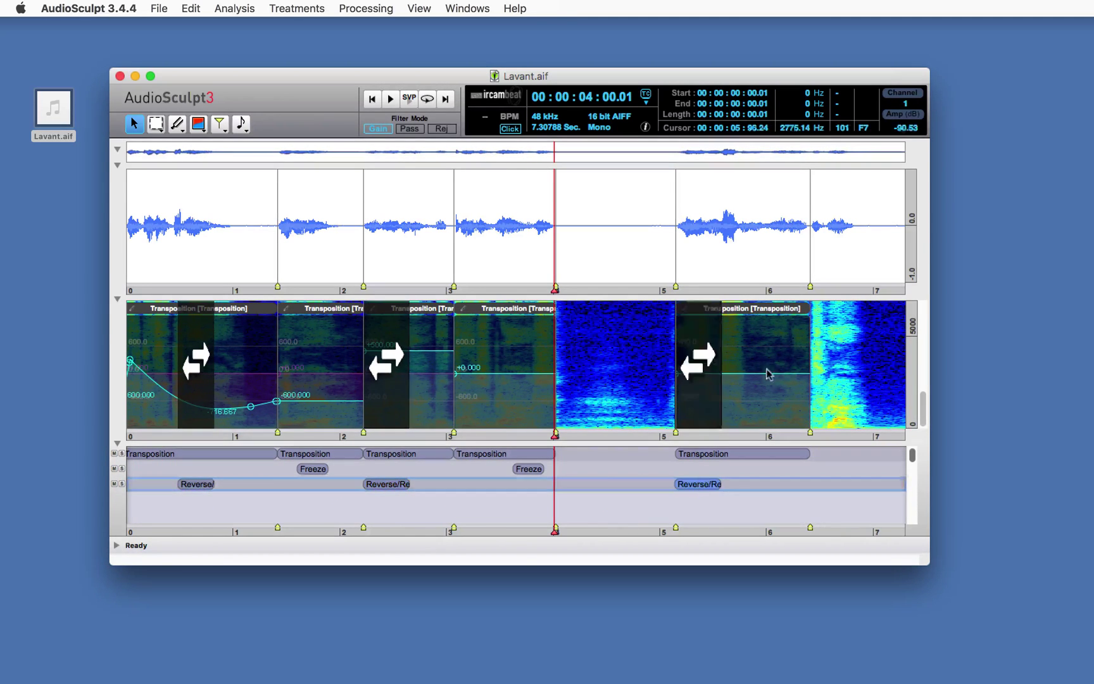
Slope the last Transposition curve down to about -567 cents and the fourth segment's up to about 517 cents, and preview with SVP.
drag(767, 373, 809, 399)
drag(550, 374, 550, 350)
click(408, 99)
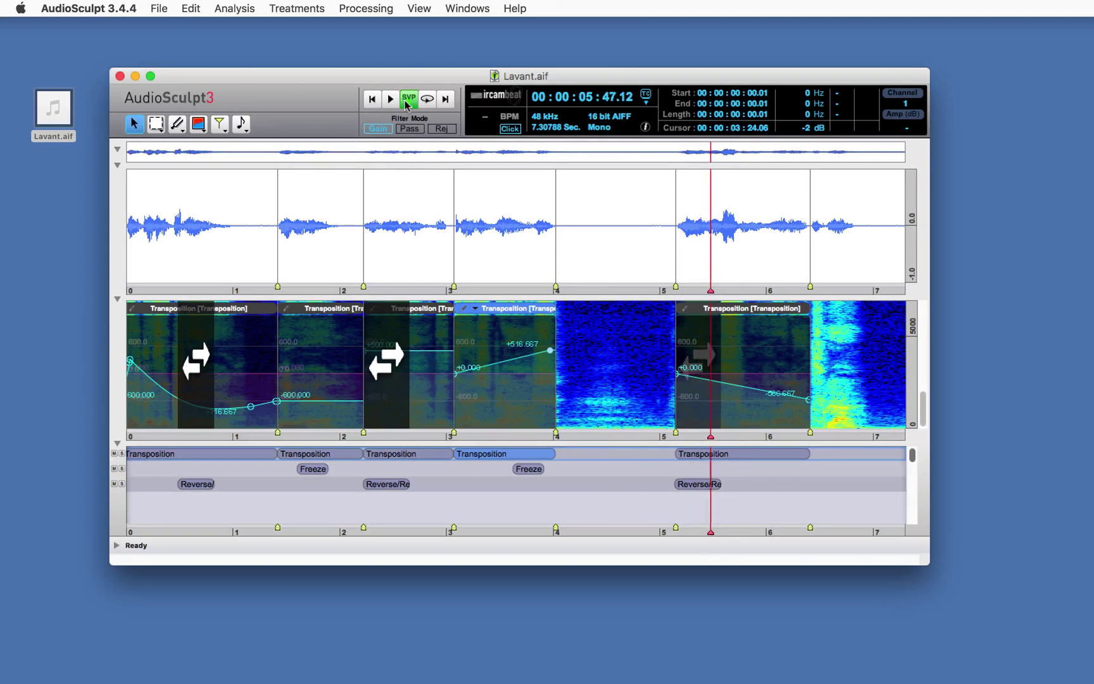
Preview the treatments with SVP with the Reverse/Repeat track muted, and again with the Transposition track muted.
click(114, 483)
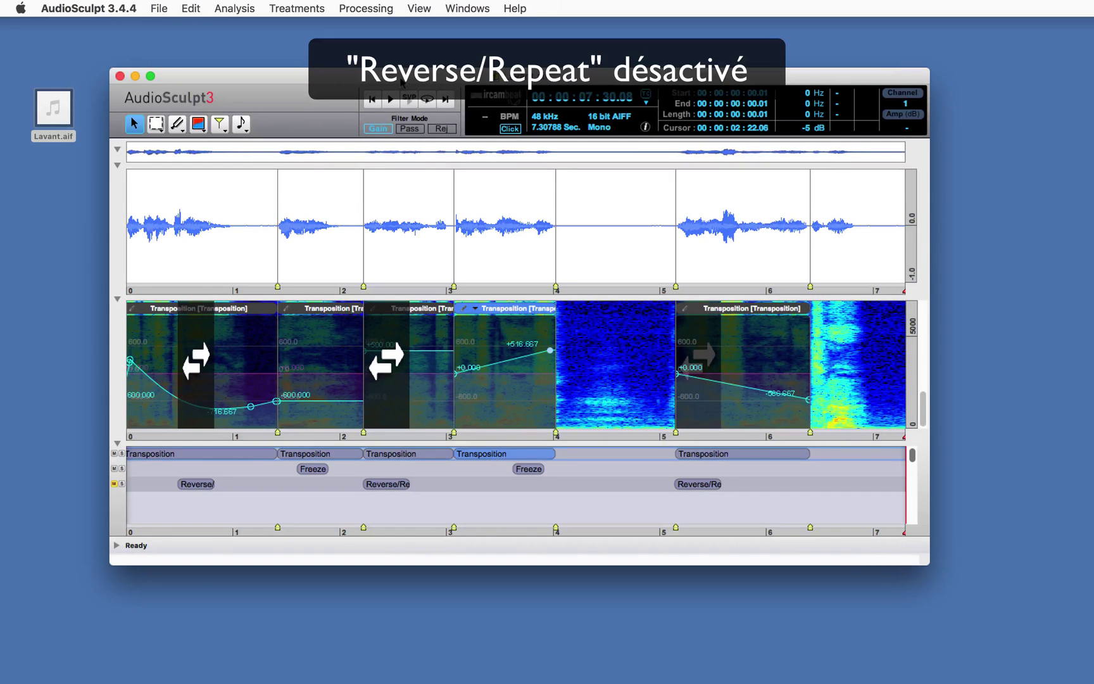
click(408, 99)
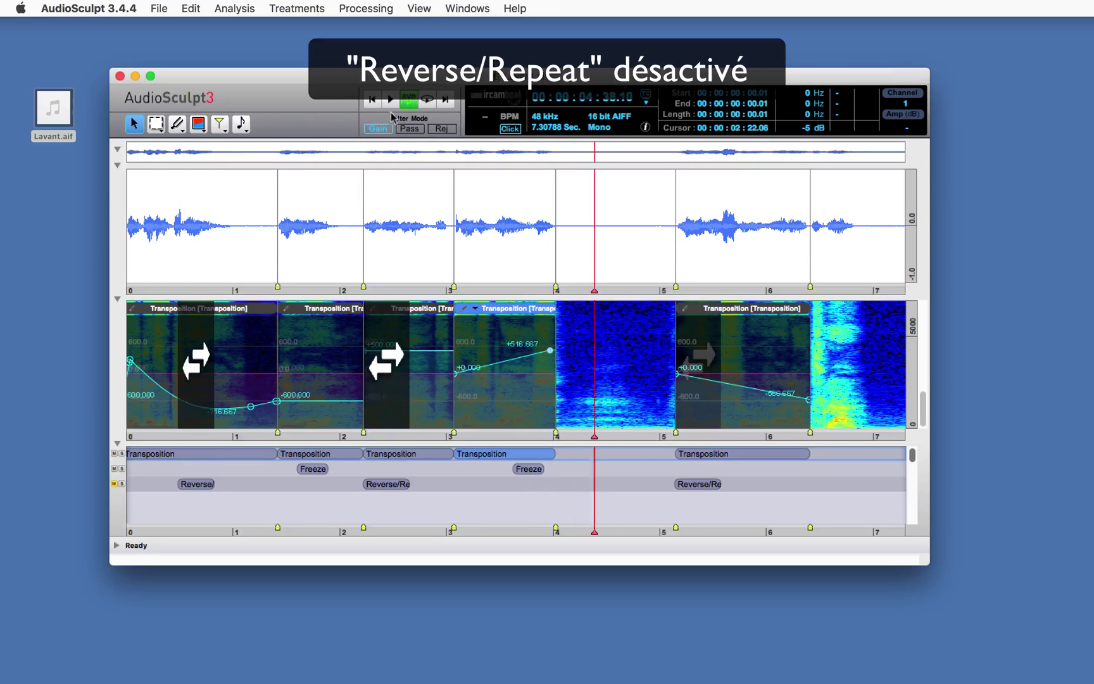
click(407, 100)
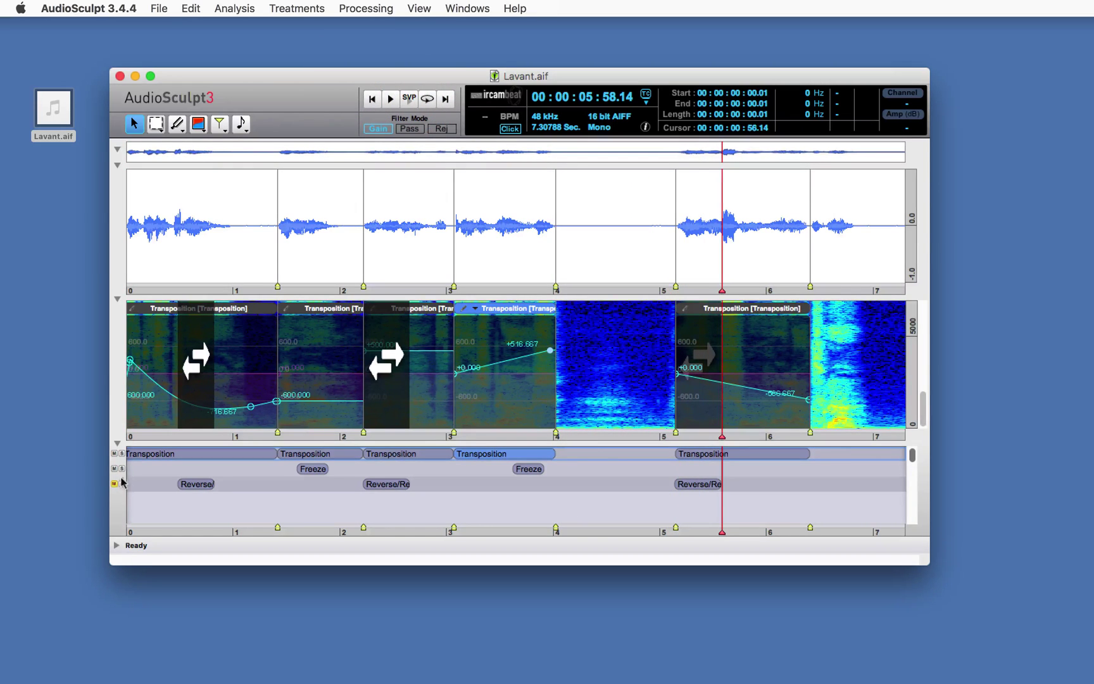
click(115, 453)
click(408, 100)
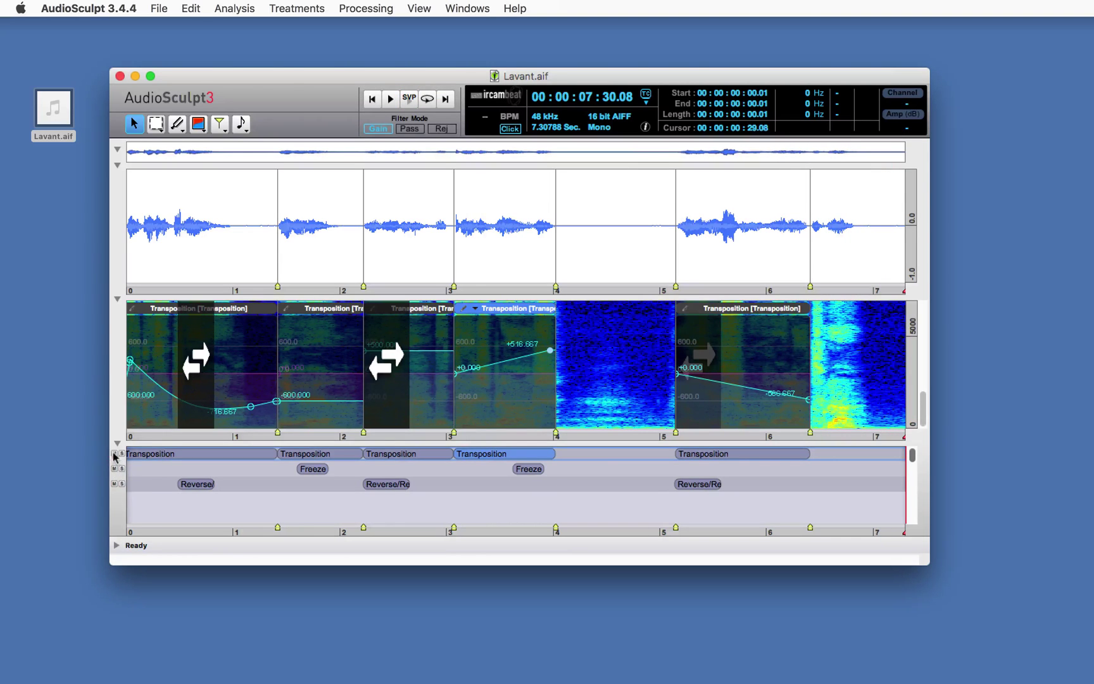
Toggle solo on and off for the Freeze track, and solo the Transposition track for an SVP preview.
click(121, 469)
click(122, 468)
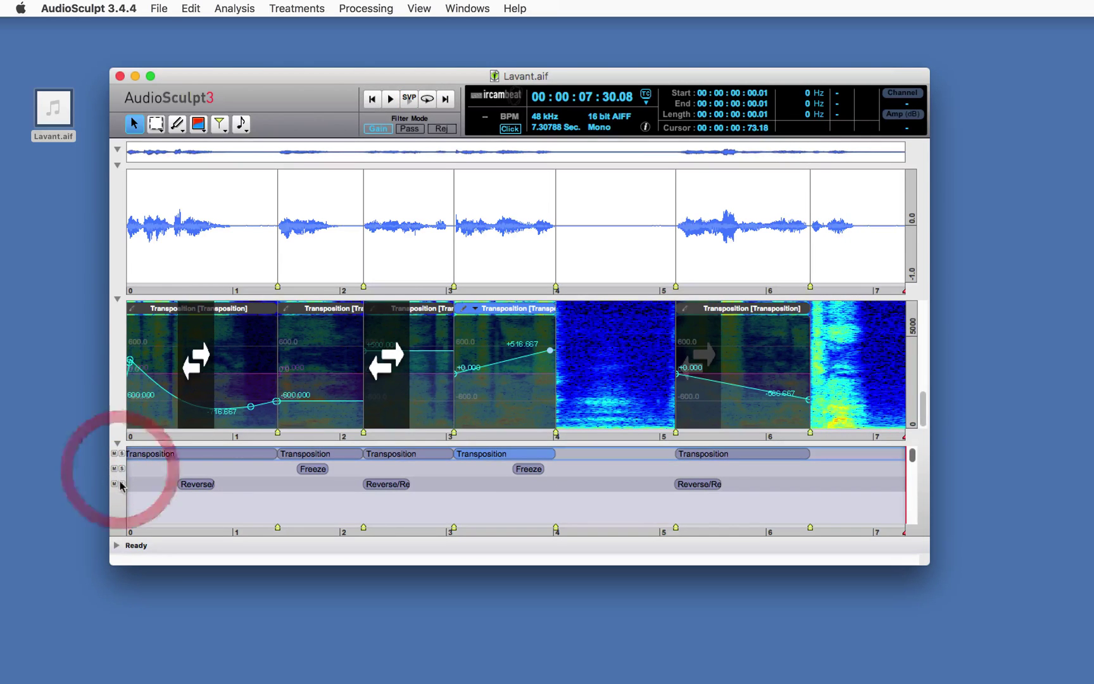
click(122, 453)
click(410, 100)
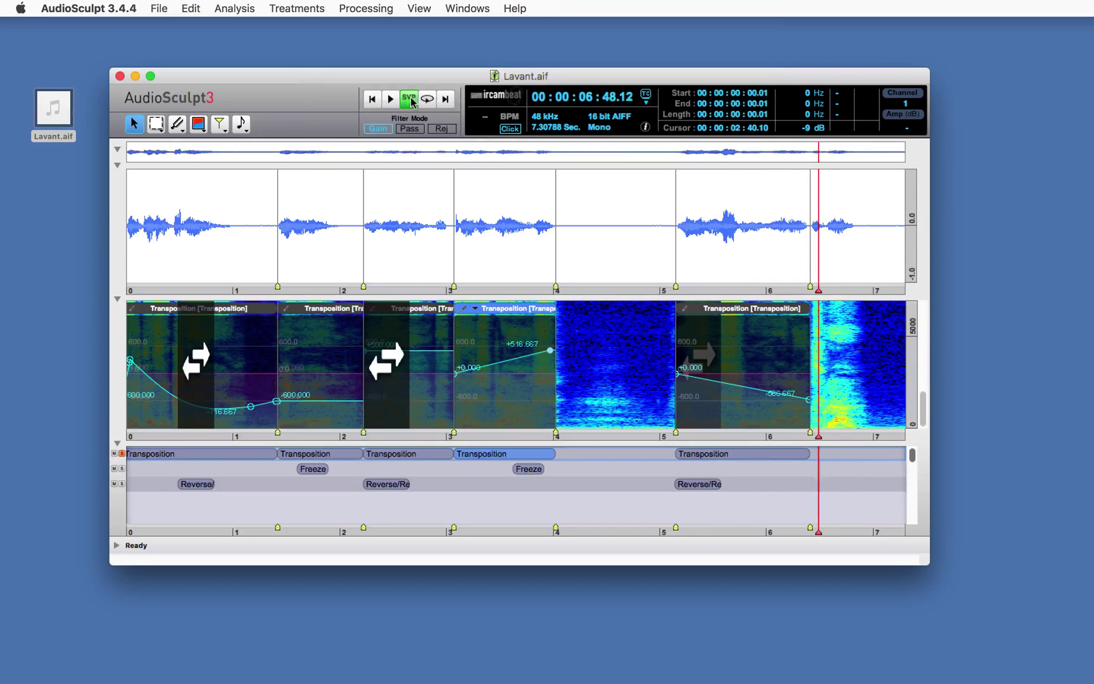
Process the treatments with the default parameters into Lavant-out.aif on the Desktop and play the resulting file.
click(369, 11)
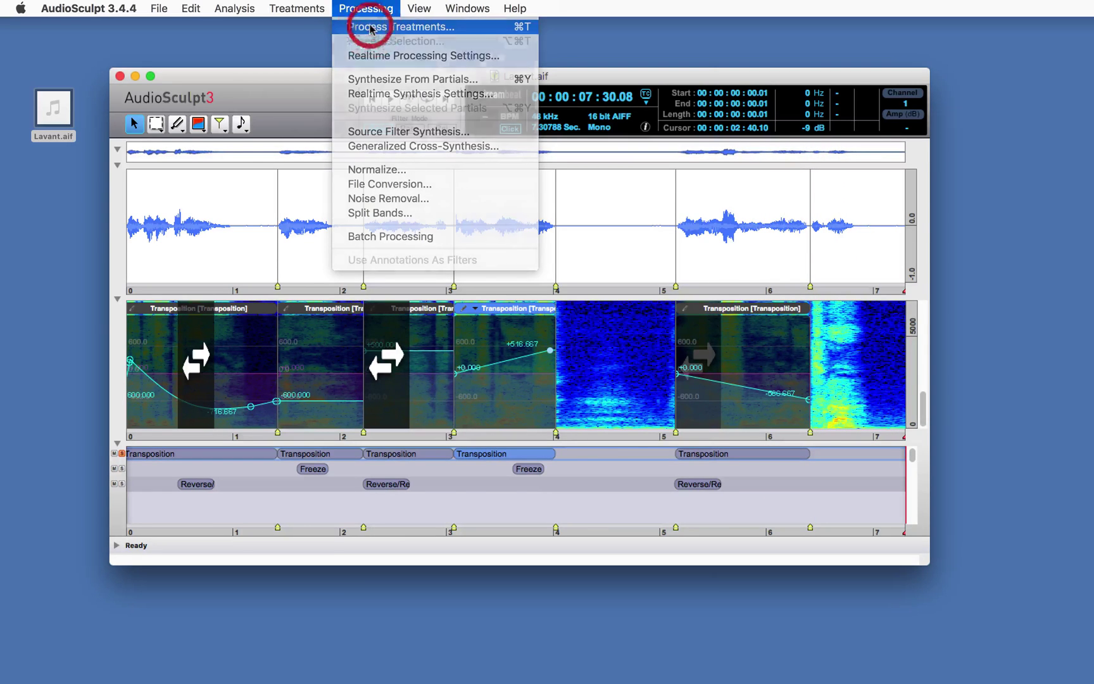
click(371, 26)
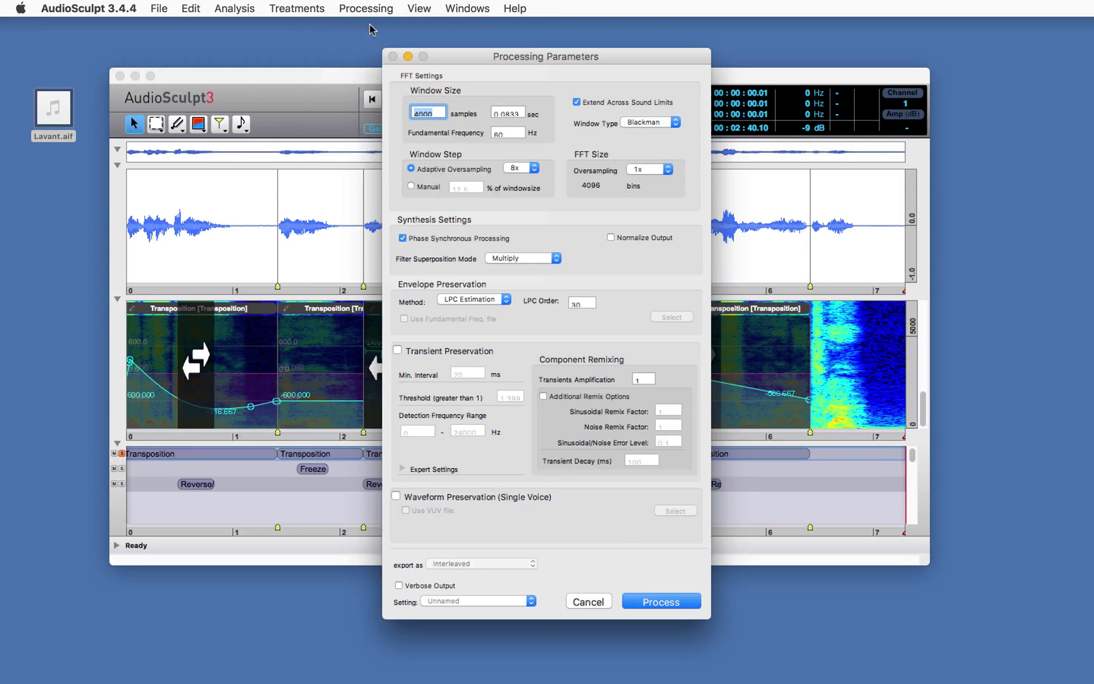
click(647, 598)
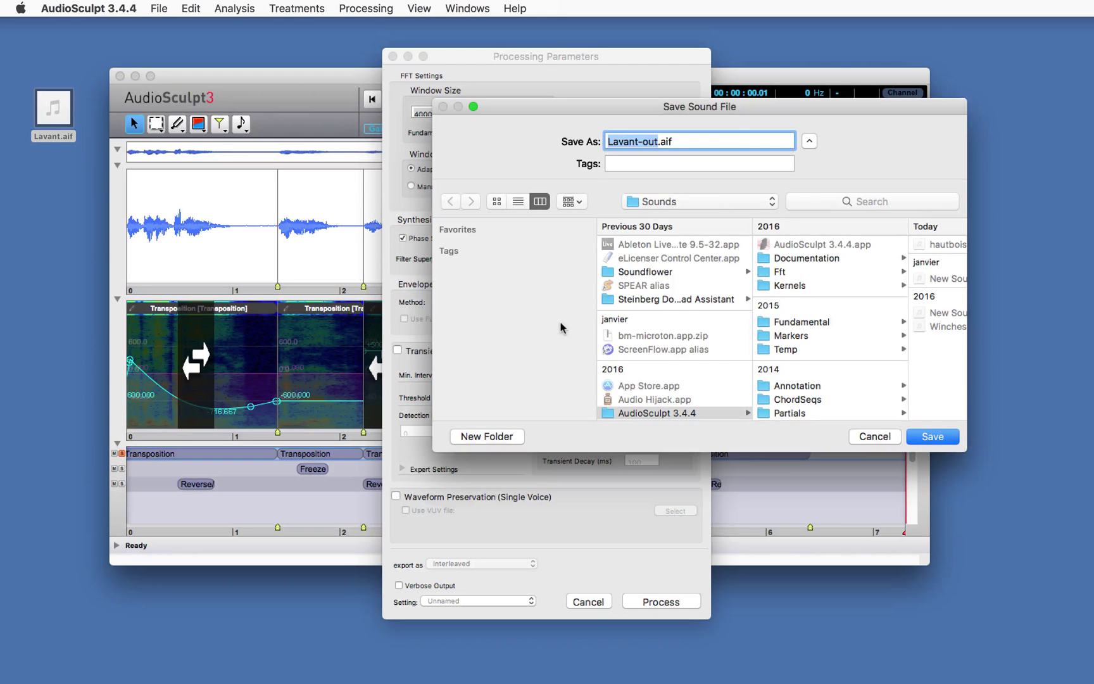
key(super+d)
key(Return)
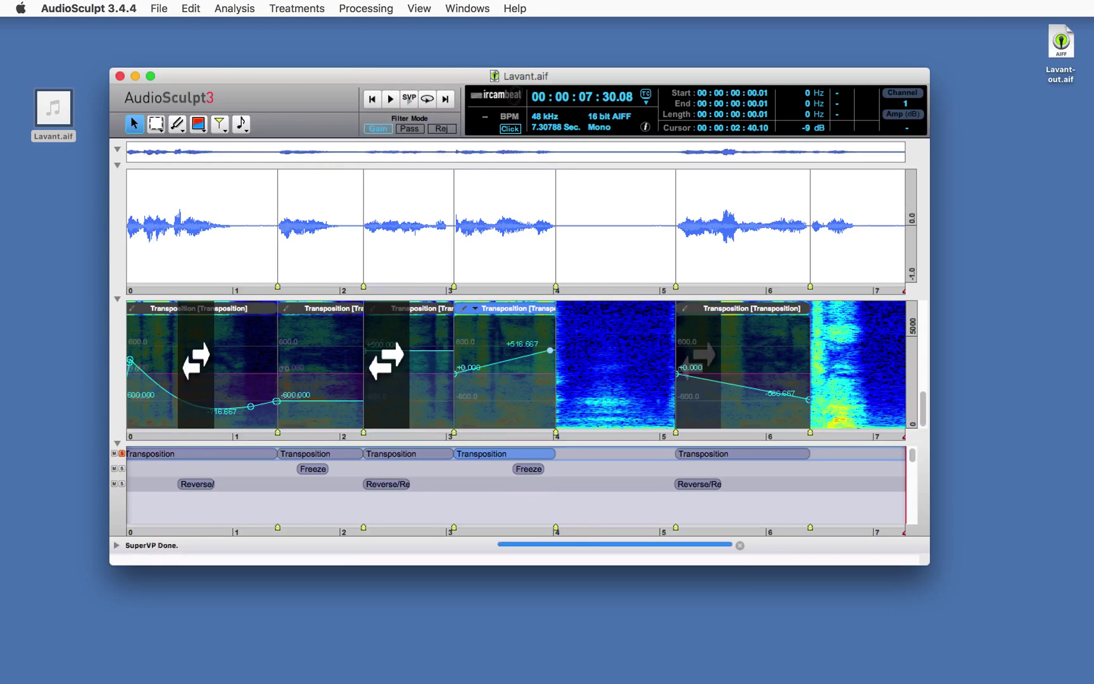
key(space)
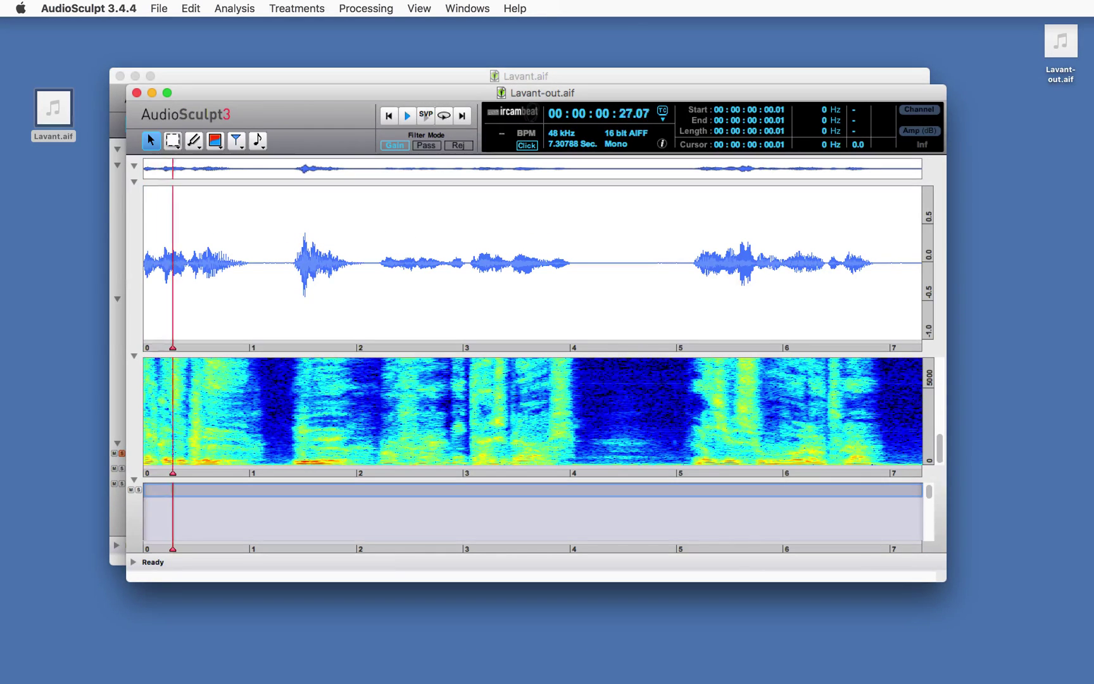